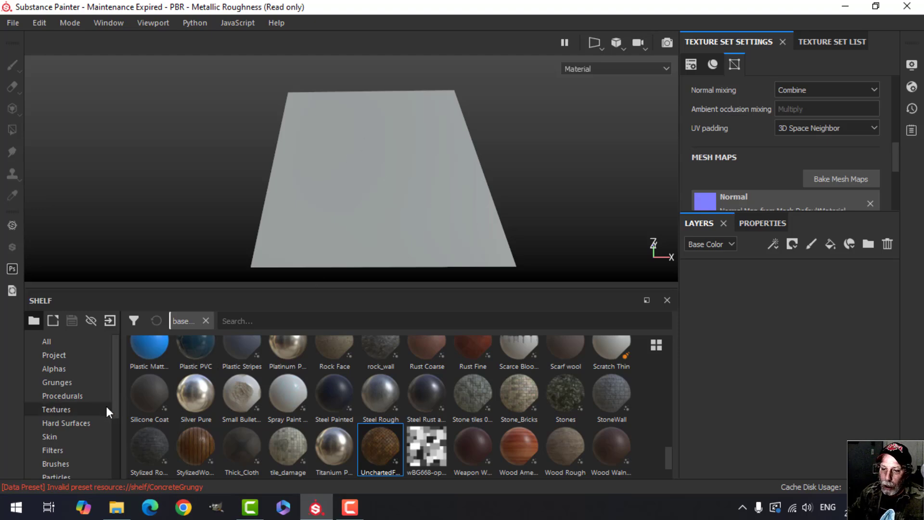
- Select UnchartedFloorVideo2Test.sbsar for import and mark it as a base material
click(109, 321)
click(538, 71)
click(641, 268)
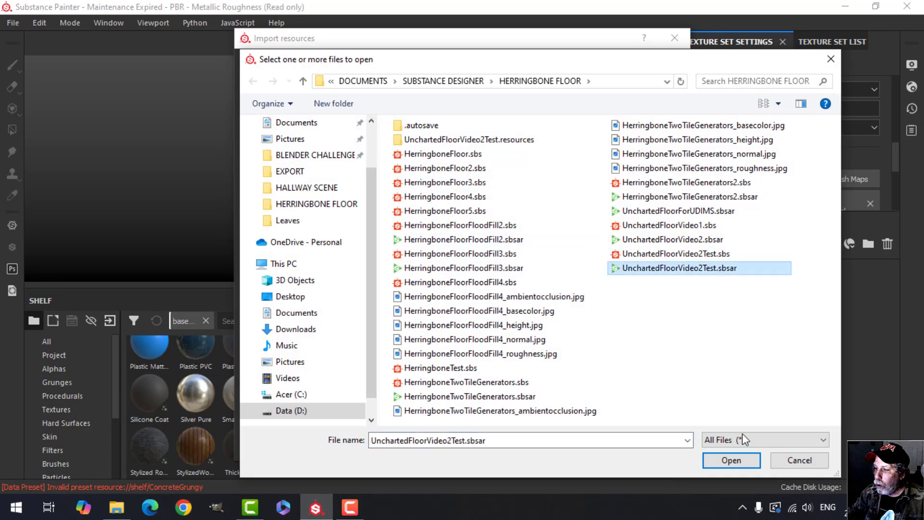
click(732, 461)
click(615, 111)
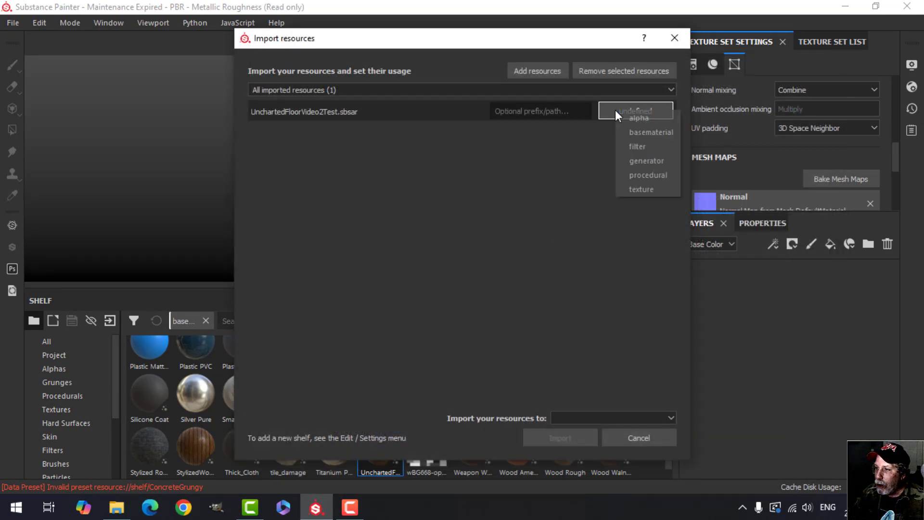
click(625, 131)
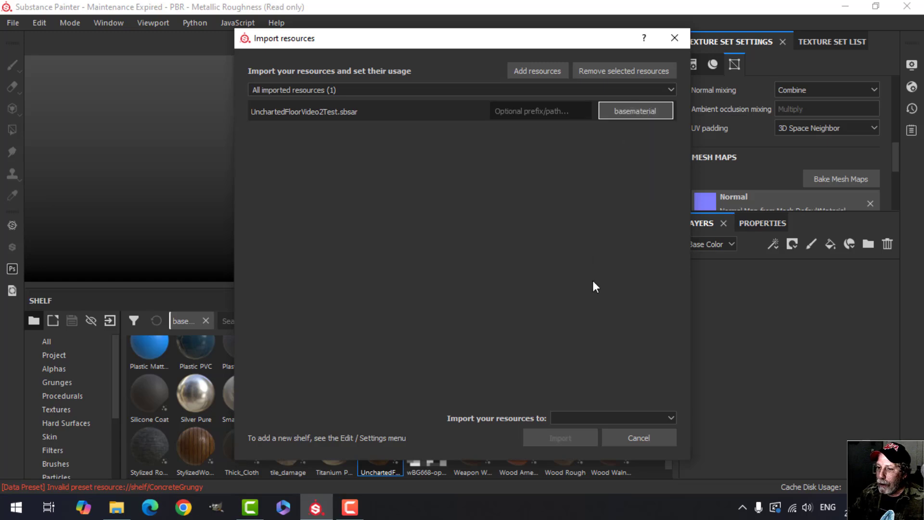
- Import it into the current session and apply it to the plane as a fill layer
click(605, 418)
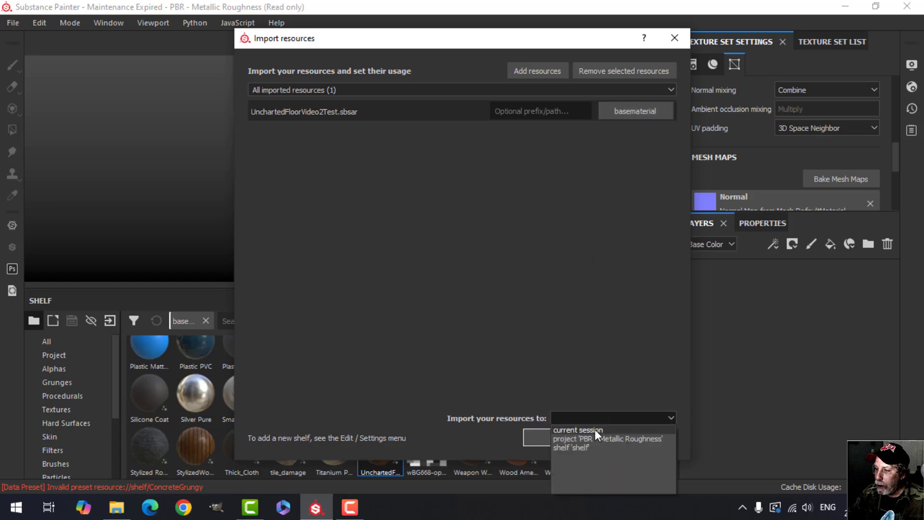
click(595, 429)
click(547, 436)
drag(377, 451, 372, 194)
click(768, 268)
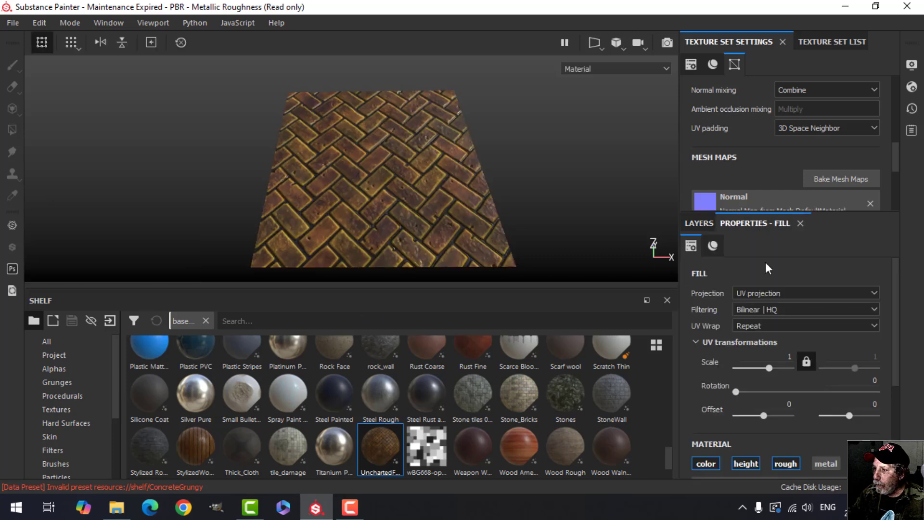
- Set the brick fill's rotation to 45 degrees and its UV scale to 2, trying 3 first
click(780, 356)
text(3)
key(Return)
click(860, 384)
text(45)
key(Return)
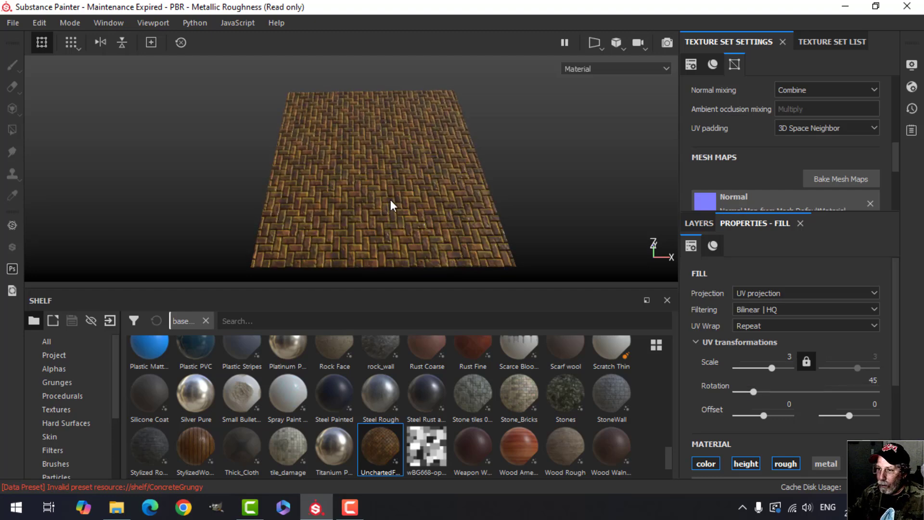
scroll(392, 203, up, 4)
click(780, 356)
key(BackSpace)
text(2)
key(Return)
- Pan, zoom and orbit to inspect the diagonal herringbone bricks head-on
scroll(433, 228, up, 2)
middle_drag(432, 228, 416, 192)
scroll(415, 192, down, 4)
scroll(409, 190, down, 2)
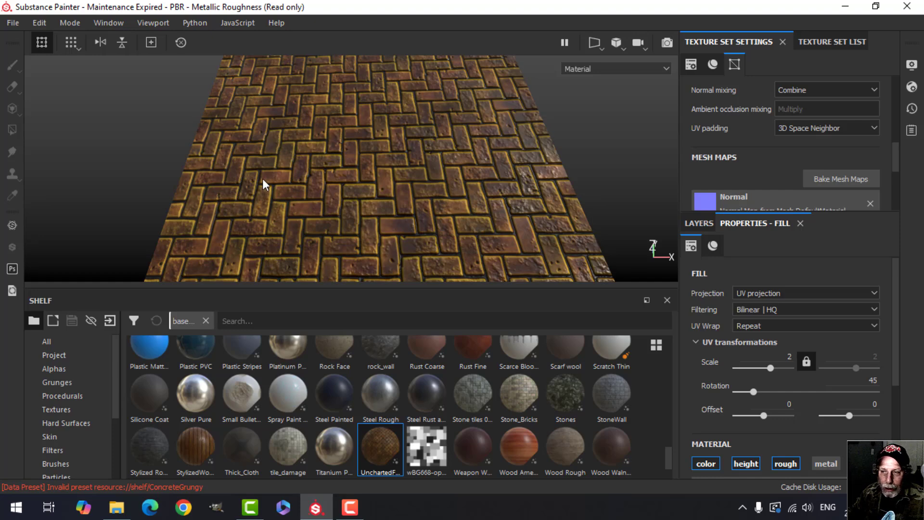
alt+drag(375, 186, 406, 188)
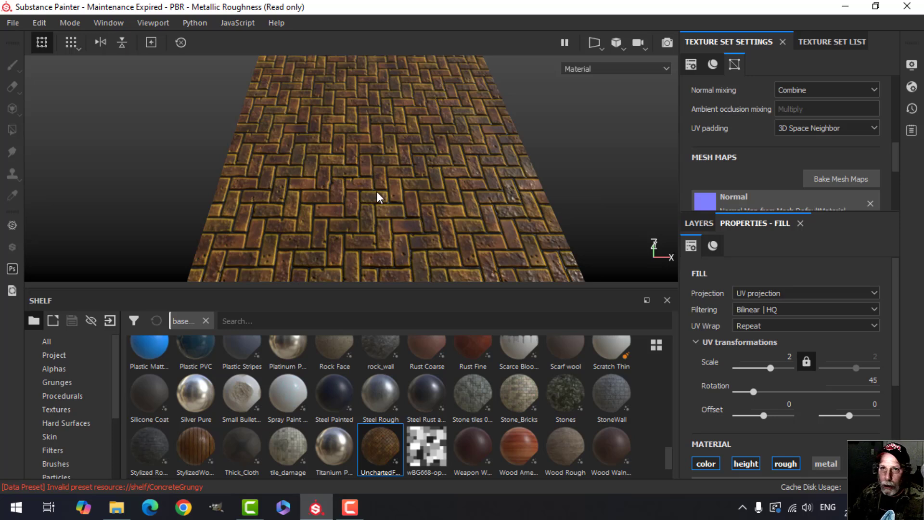
mouse_move(398, 203)
alt+mouse_down()
mouse_move(367, 208)
mouse_move(399, 203)
alt+mouse_up()
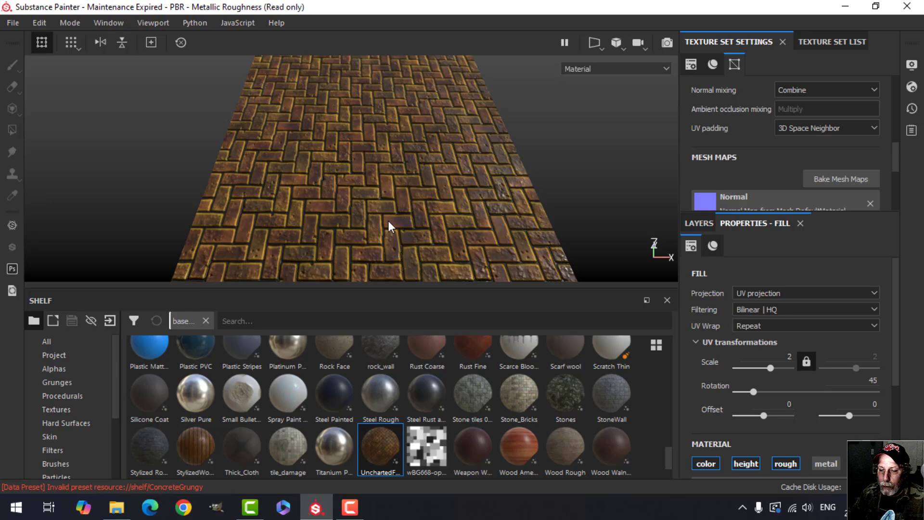
- Select Leaf3_colour.jpg and Leaf3_alpha.jpg from the Leaves folder for import
click(110, 321)
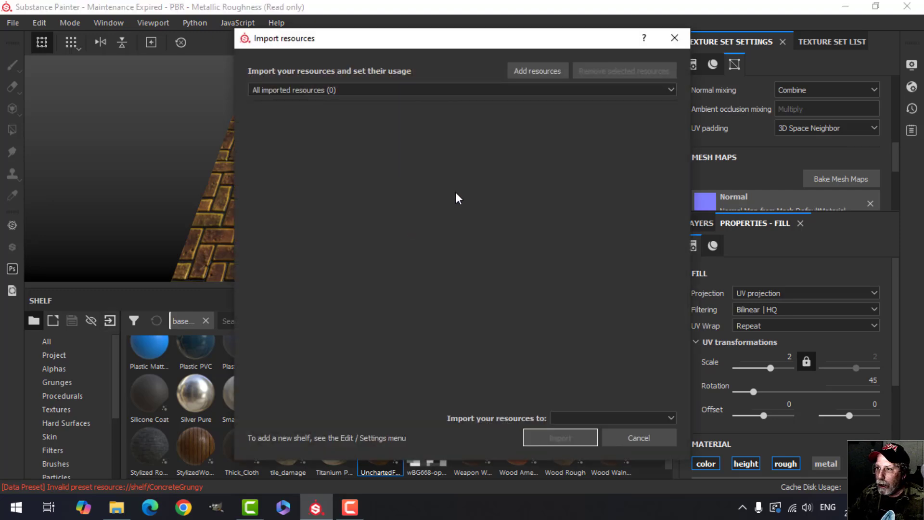
click(536, 70)
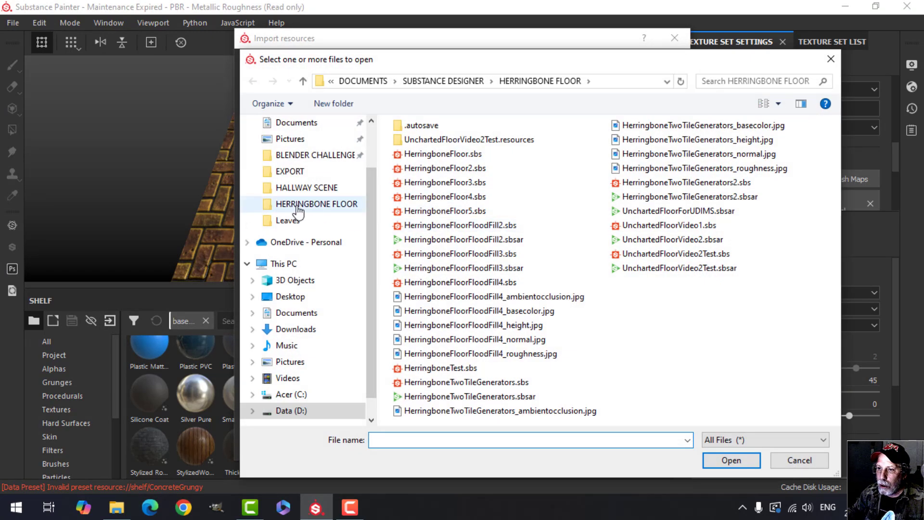
click(324, 221)
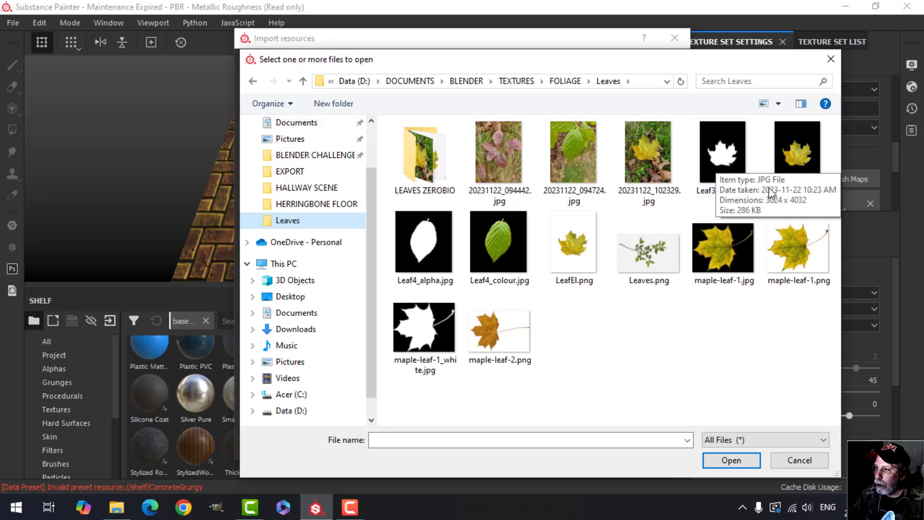
click(802, 151)
ctrl+click(732, 165)
click(725, 460)
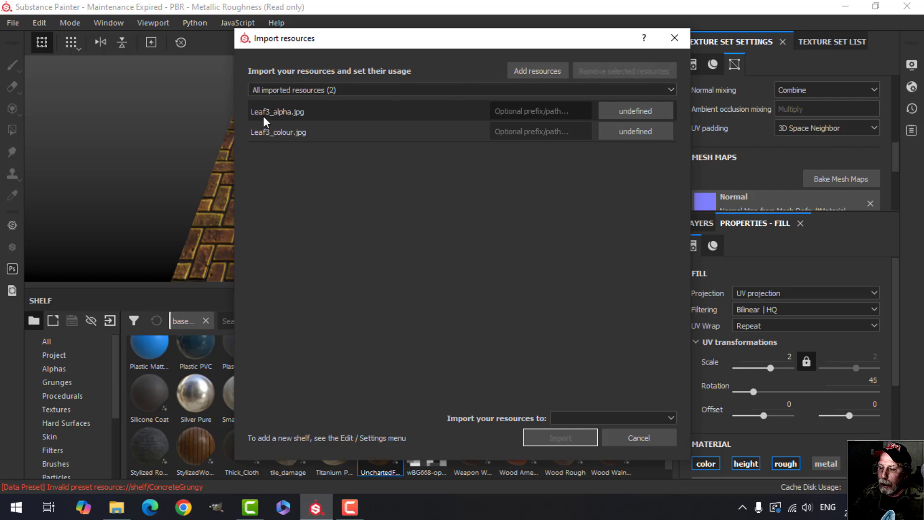
- Import them into the current session, Leaf3_alpha as an alpha and Leaf3_colour as a texture
click(638, 112)
click(657, 120)
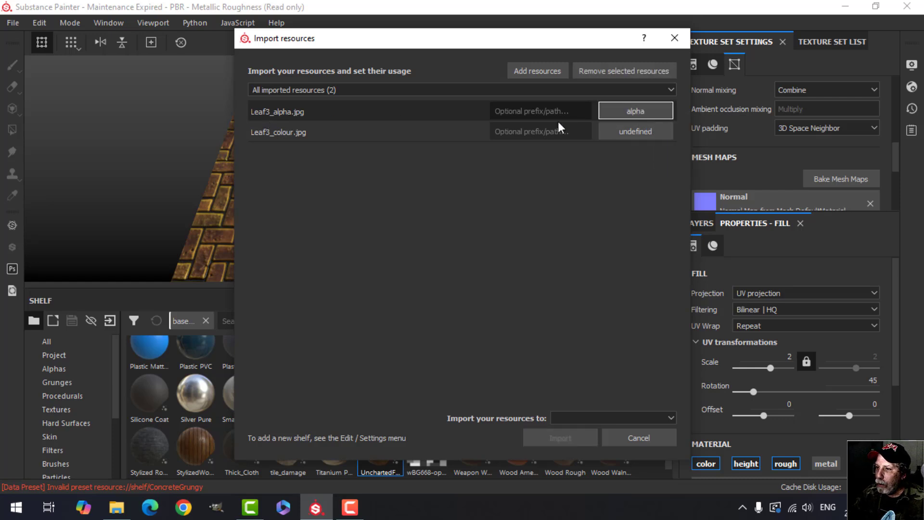
click(632, 133)
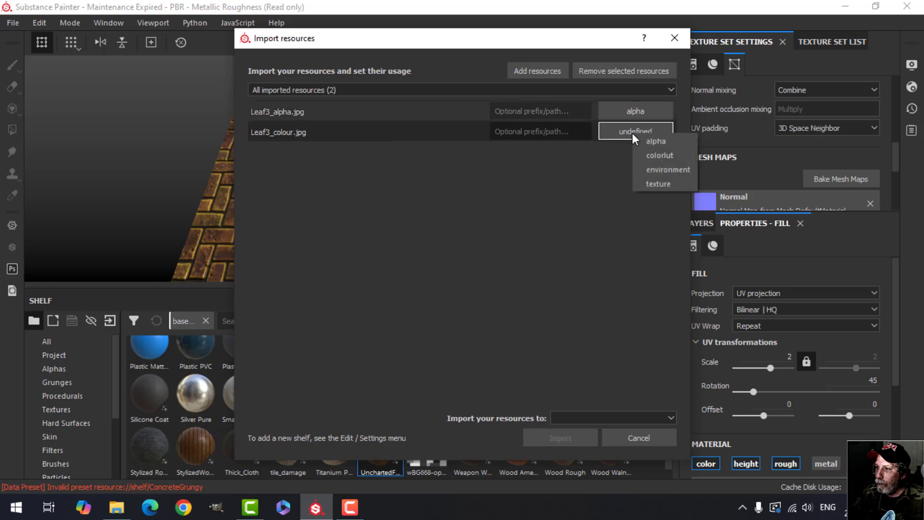
click(659, 183)
click(624, 417)
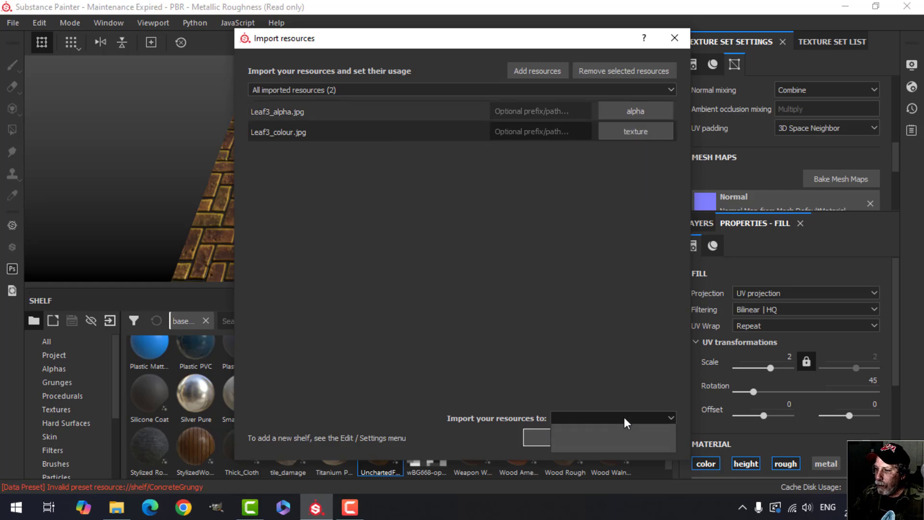
click(597, 429)
click(580, 436)
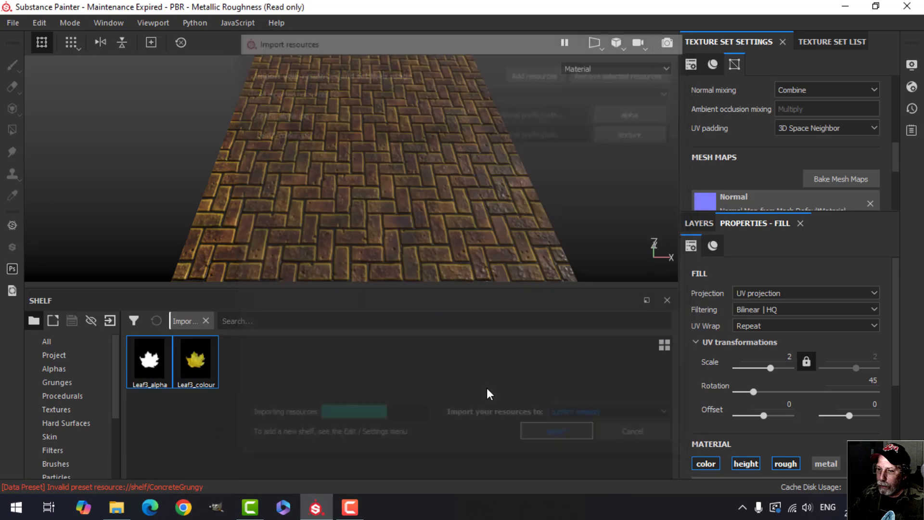
click(701, 223)
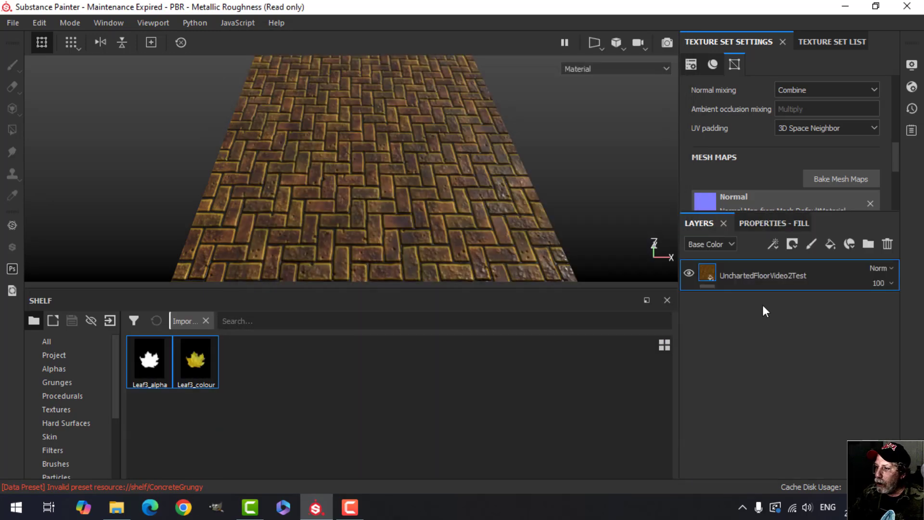
- Add a new paint layer and enable painting on its height and roughness channels
click(812, 244)
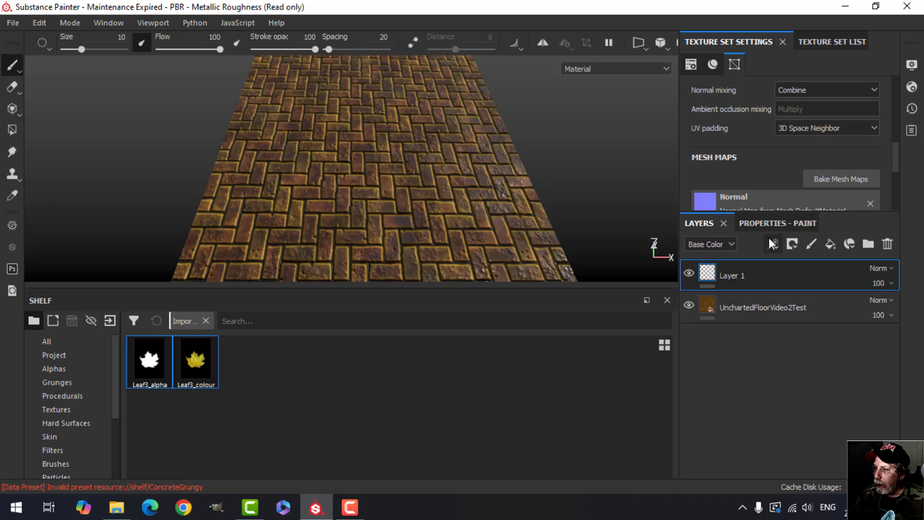
click(766, 223)
scroll(823, 377, down, 10)
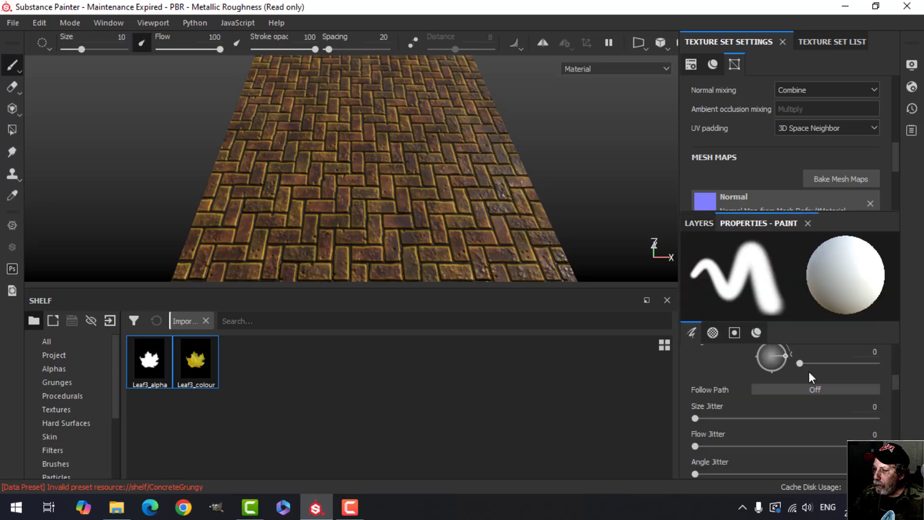
scroll(799, 377, down, 3)
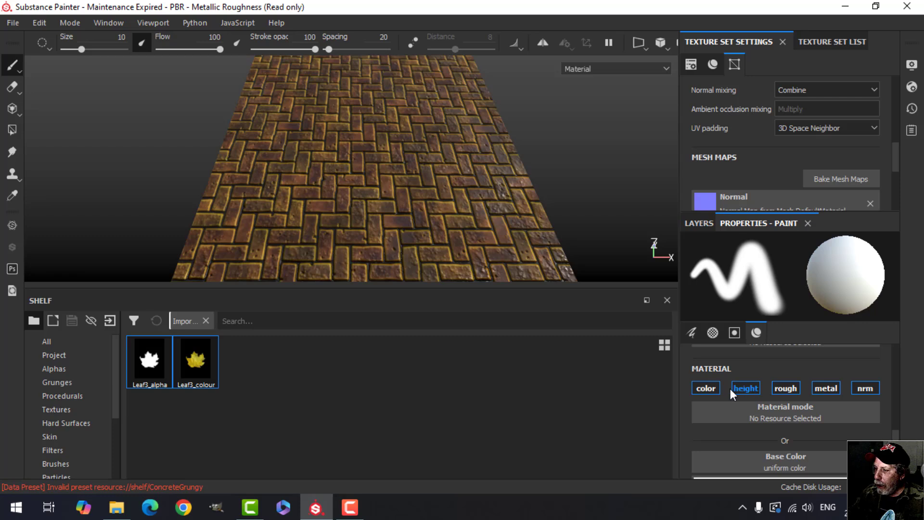
click(747, 389)
click(787, 389)
- Set brush roughness to about 0.8 and height to 1, with Leaf3_colour as base colour
scroll(798, 435, down, 5)
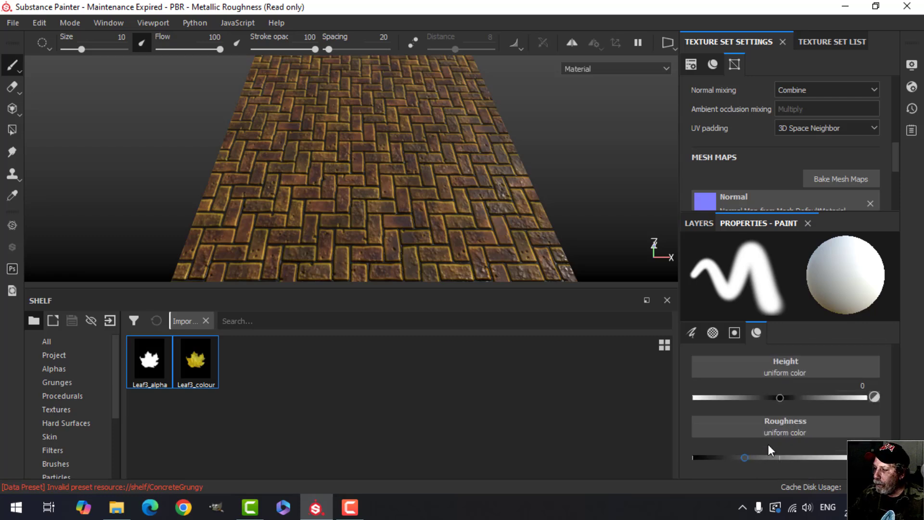
drag(744, 458, 826, 455)
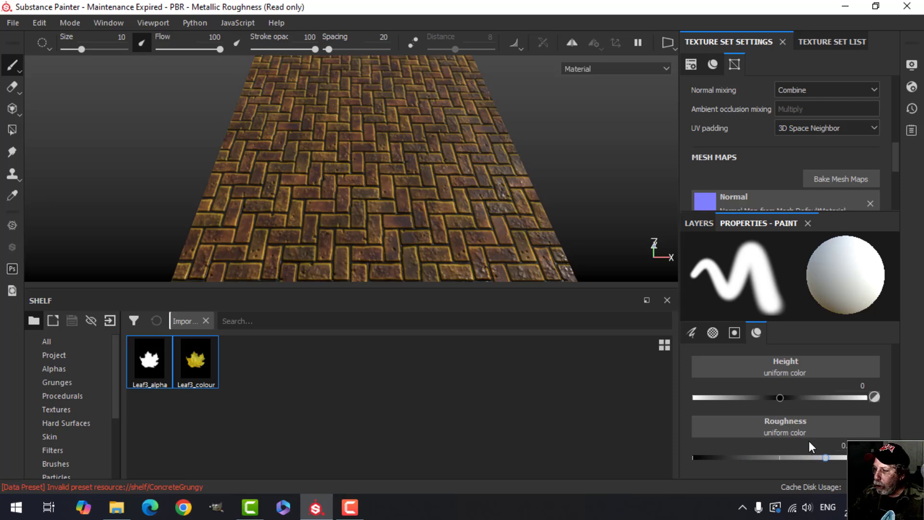
scroll(807, 440, up, 1)
drag(781, 439, 880, 437)
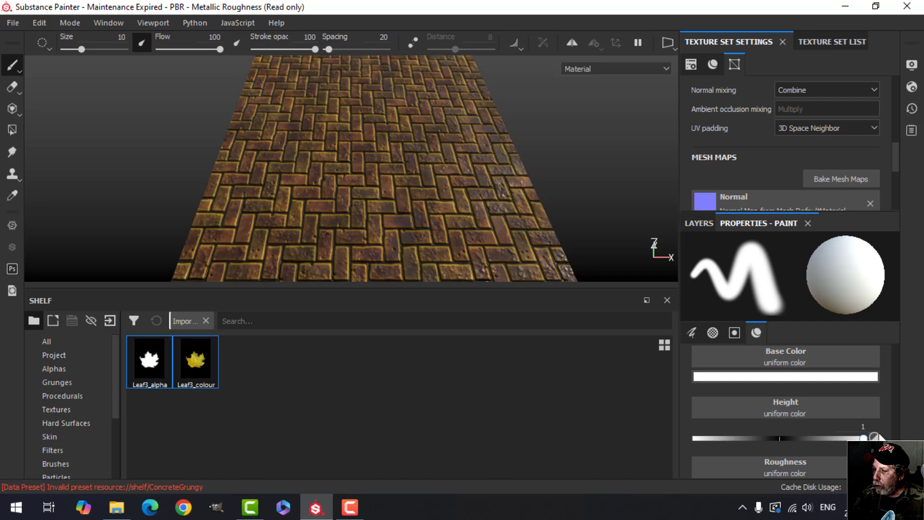
scroll(824, 429, up, 1)
click(197, 364)
drag(197, 364, 778, 394)
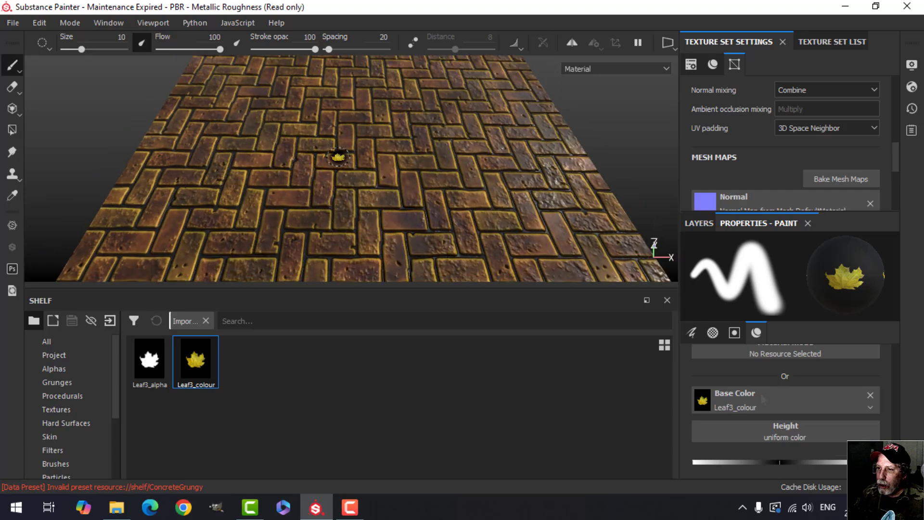
scroll(361, 197, up, 3)
scroll(795, 404, up, 3)
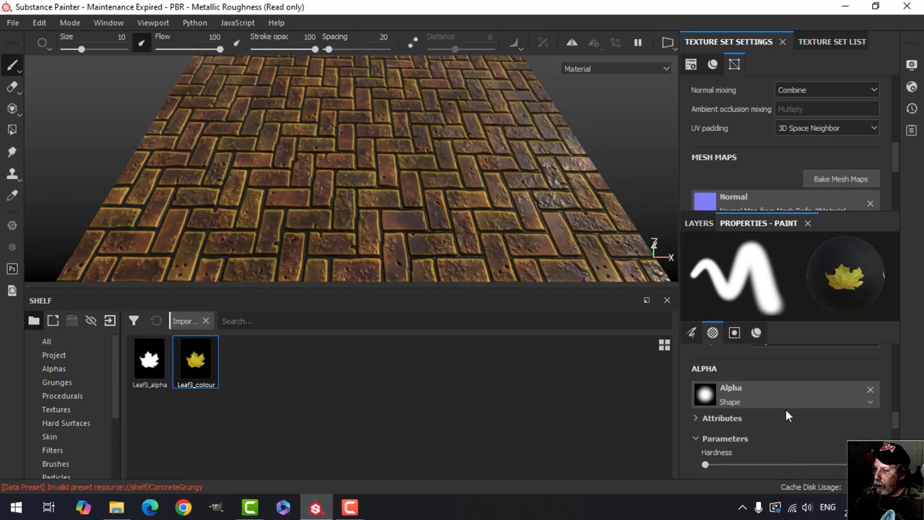
- Use Leaf3_alpha as the brush shape and raise the size jitter
mouse_move(149, 359)
mouse_down()
mouse_move(572, 349)
mouse_move(747, 394)
mouse_up()
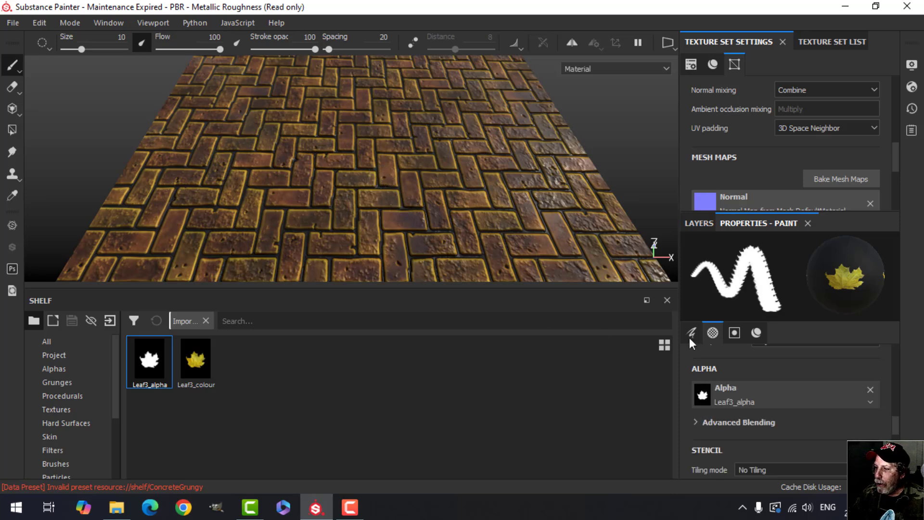
scroll(788, 400, up, 1)
scroll(785, 394, up, 4)
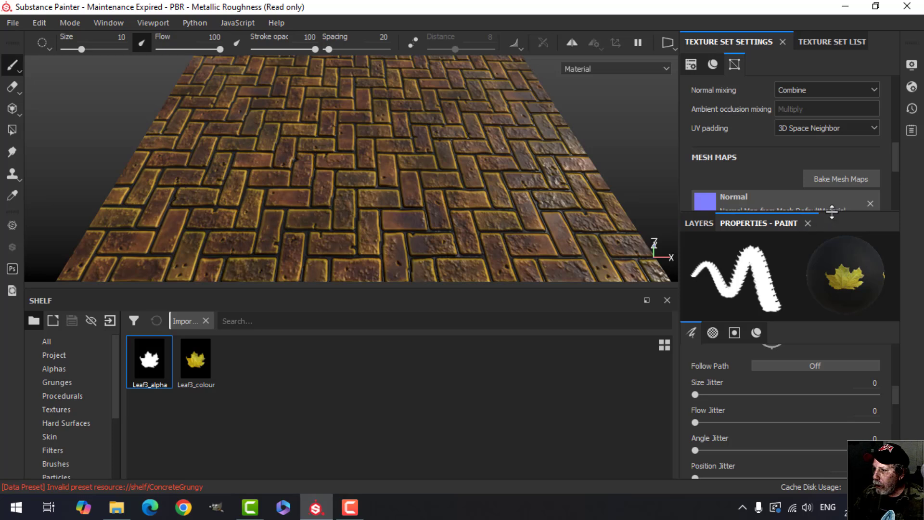
drag(832, 211, 824, 131)
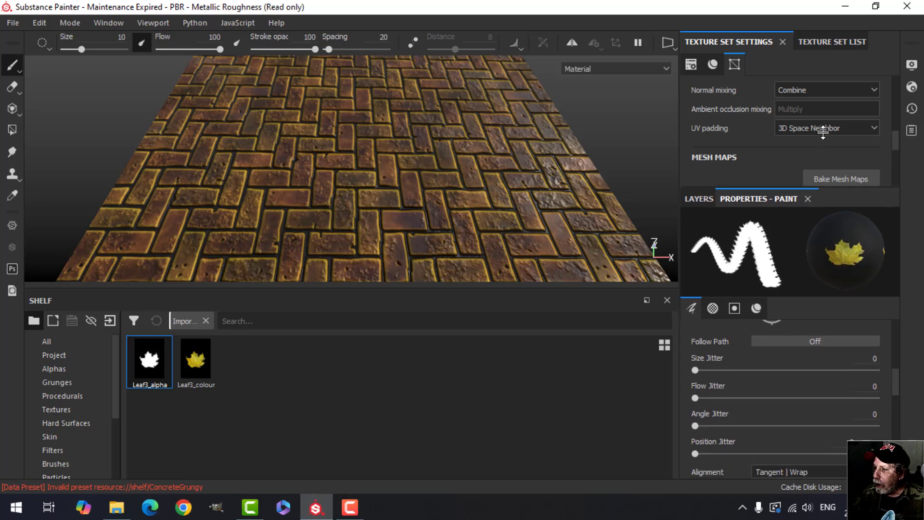
drag(696, 370, 793, 367)
scroll(767, 405, down, 2)
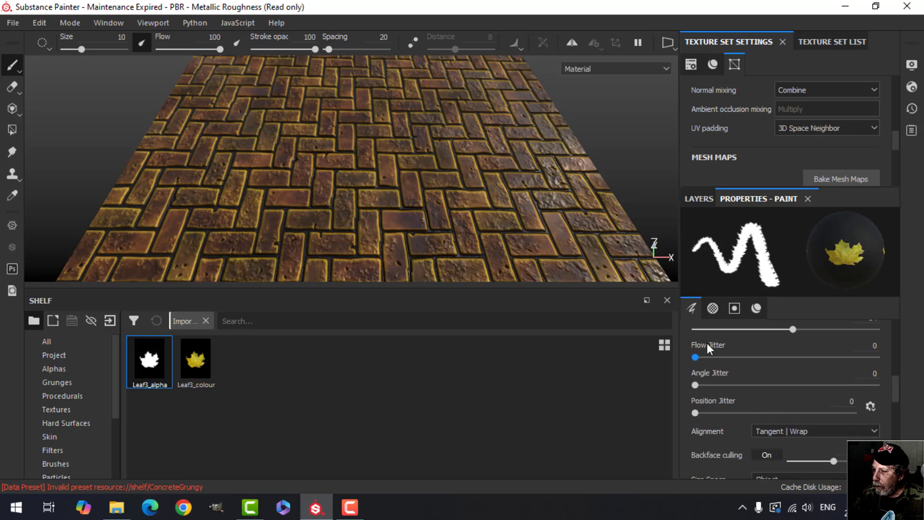
- Set angle jitter 113, position jitter 11 and spacing 190 for scattered leaf stamps
drag(697, 385, 809, 385)
drag(697, 414, 801, 413)
scroll(754, 417, up, 5)
scroll(754, 410, up, 2)
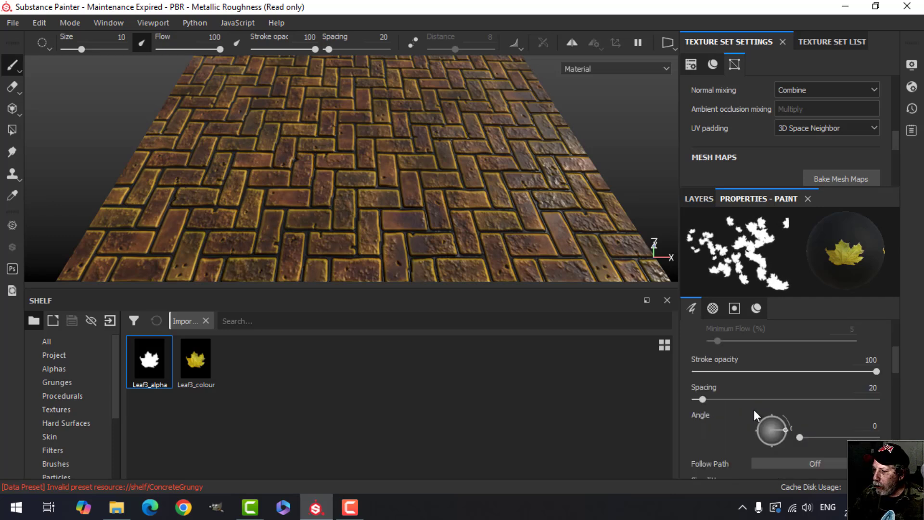
drag(703, 399, 780, 399)
middle_drag(444, 148, 446, 188)
mouse_move(424, 189)
shift+right_down()
mouse_move(440, 192)
mouse_move(392, 196)
mouse_move(403, 192)
shift+right_up()
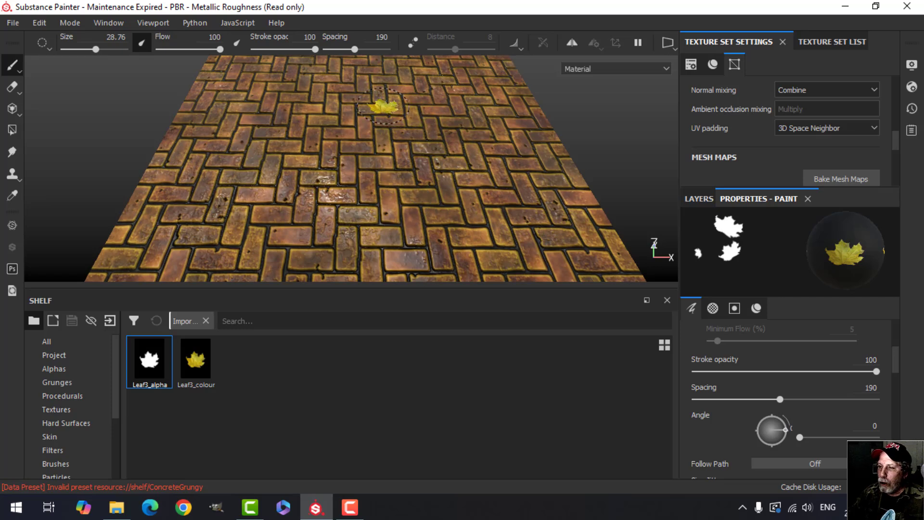
- Stamp about a dozen yellow leaves across the brick floor
mouse_move(430, 168)
mouse_down()
mouse_move(458, 190)
mouse_move(450, 255)
mouse_move(312, 236)
mouse_move(314, 150)
mouse_move(326, 133)
mouse_move(284, 107)
mouse_move(203, 228)
mouse_move(236, 245)
mouse_move(478, 229)
mouse_move(508, 190)
mouse_move(504, 171)
mouse_move(532, 234)
mouse_up()
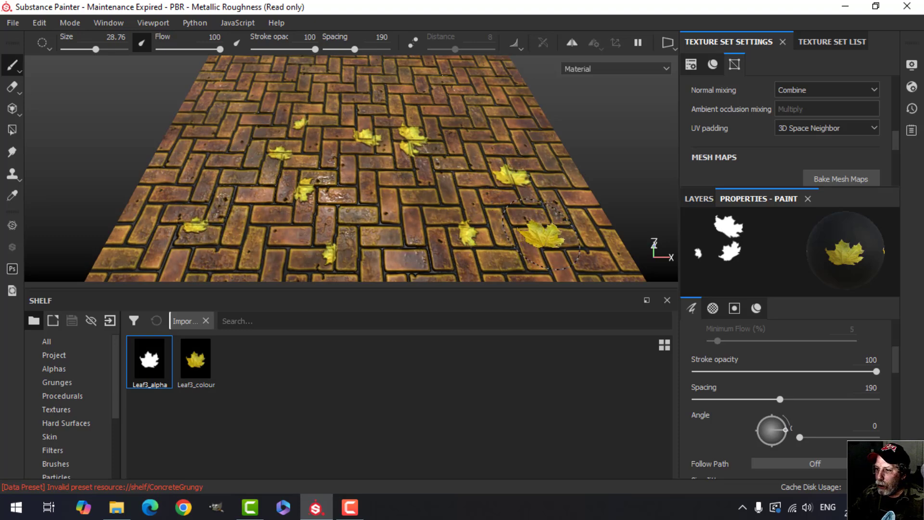
scroll(532, 234, up, 3)
scroll(547, 189, up, 5)
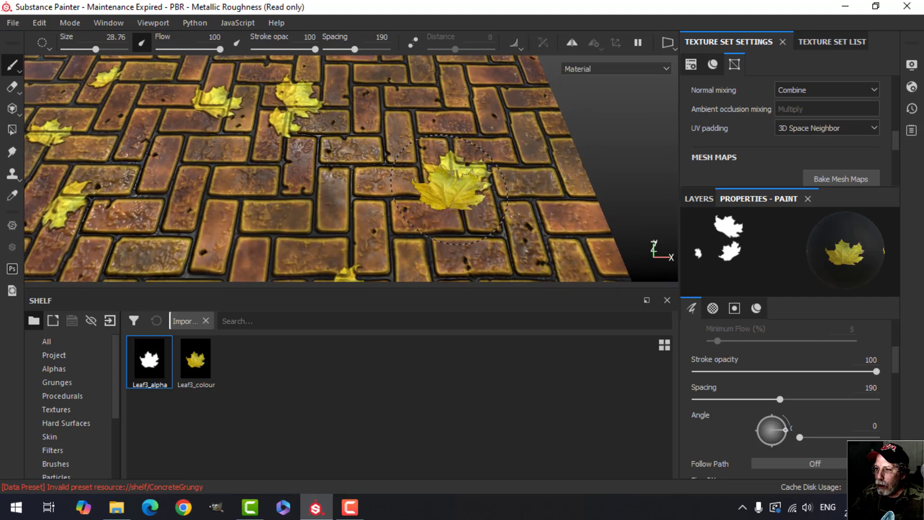
scroll(485, 223, down, 3)
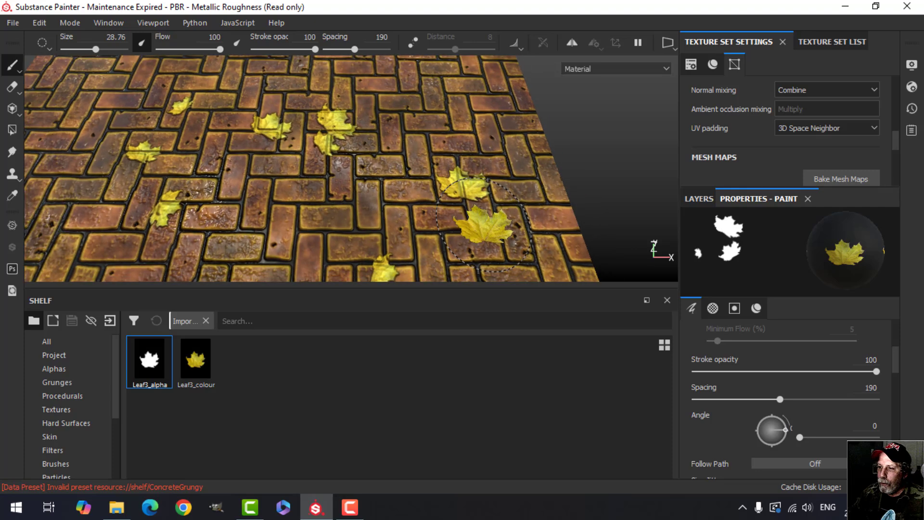
scroll(506, 202, down, 3)
alt+drag(507, 212, 496, 214)
alt+middle_drag(497, 214, 497, 219)
- Rename the paint layer Layer 1 to 'Leaves'
click(704, 197)
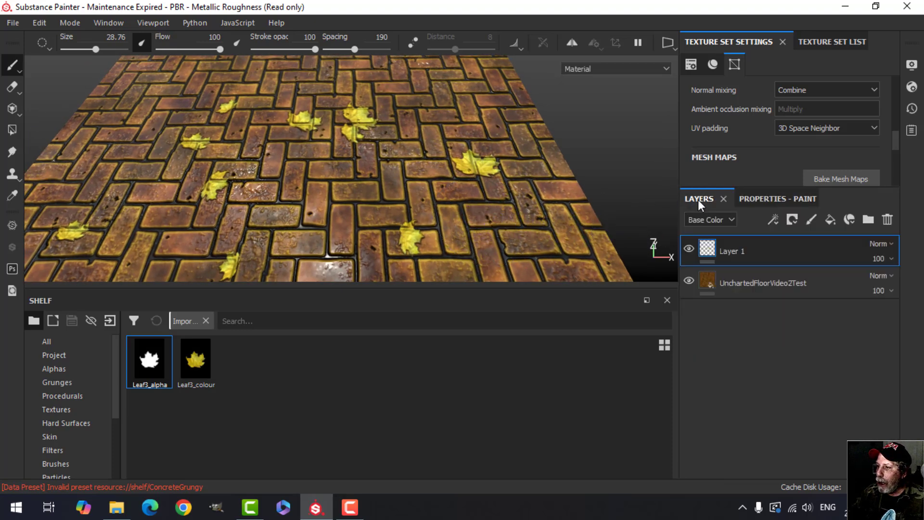
double_click(725, 250)
text(Le)
key(Return)
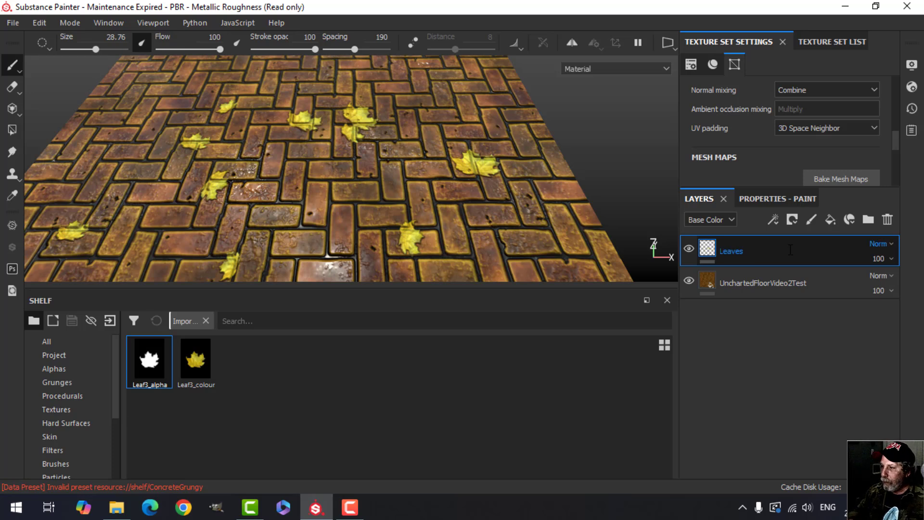
mouse_move(704, 247)
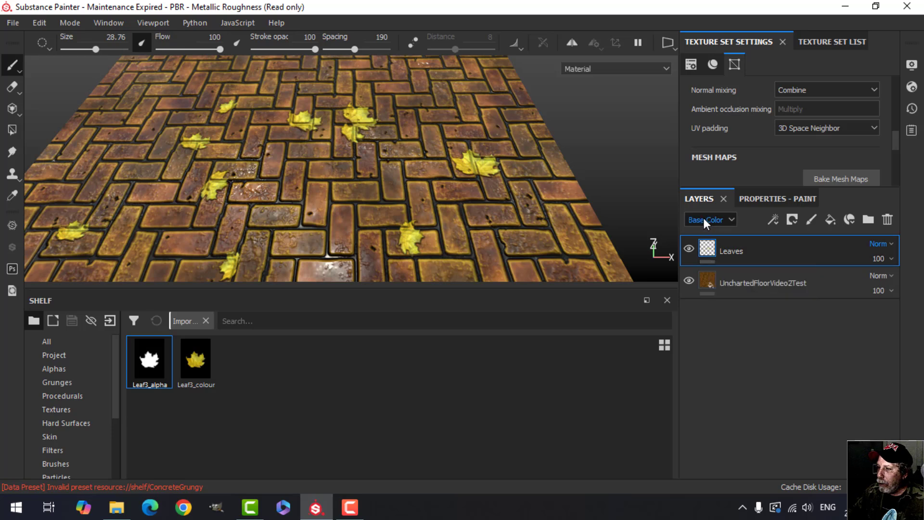
- Set the Leaves layer blend mode to Normal in both the Height and Normal channels
click(704, 220)
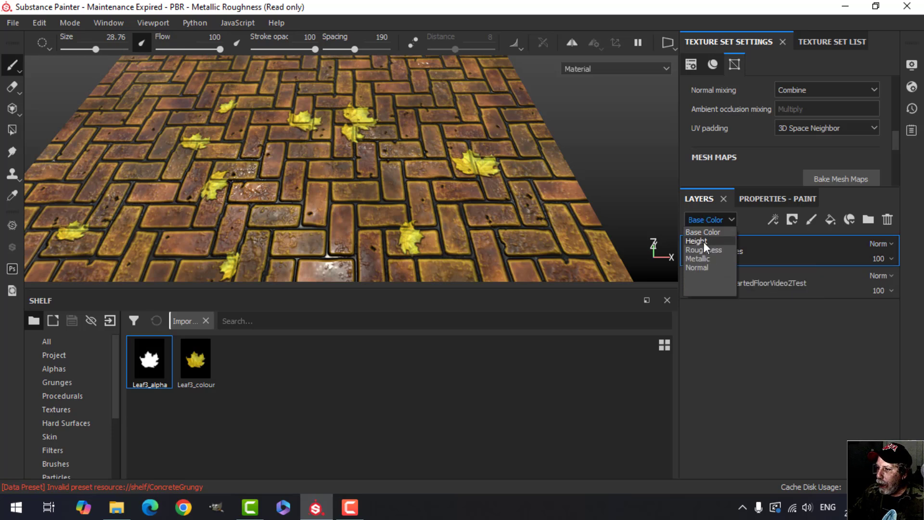
click(703, 242)
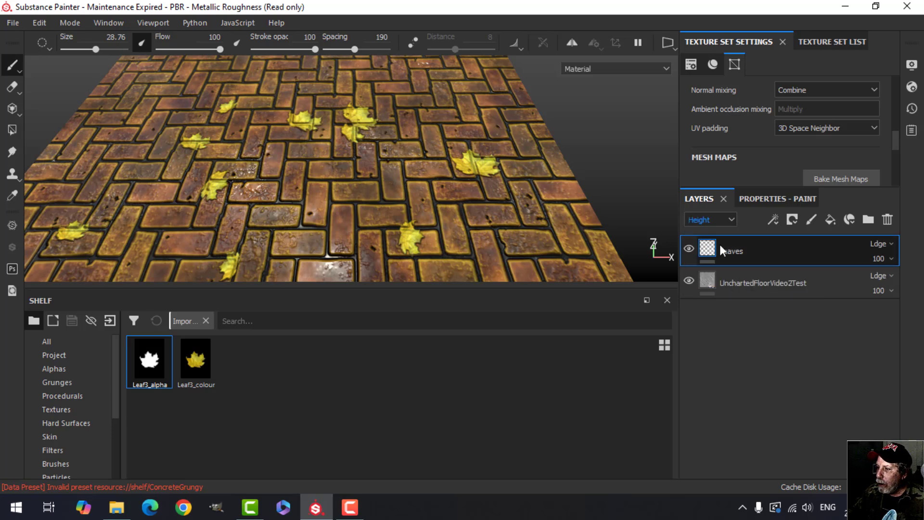
click(880, 244)
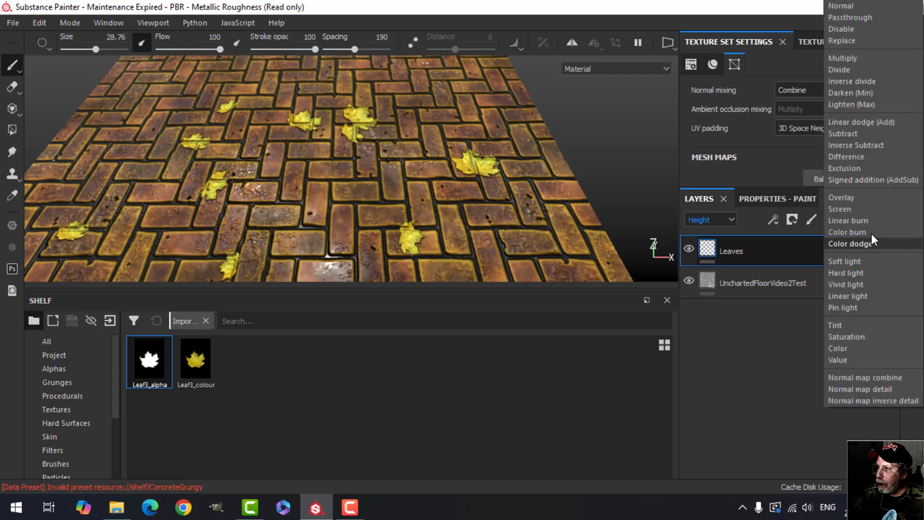
click(840, 7)
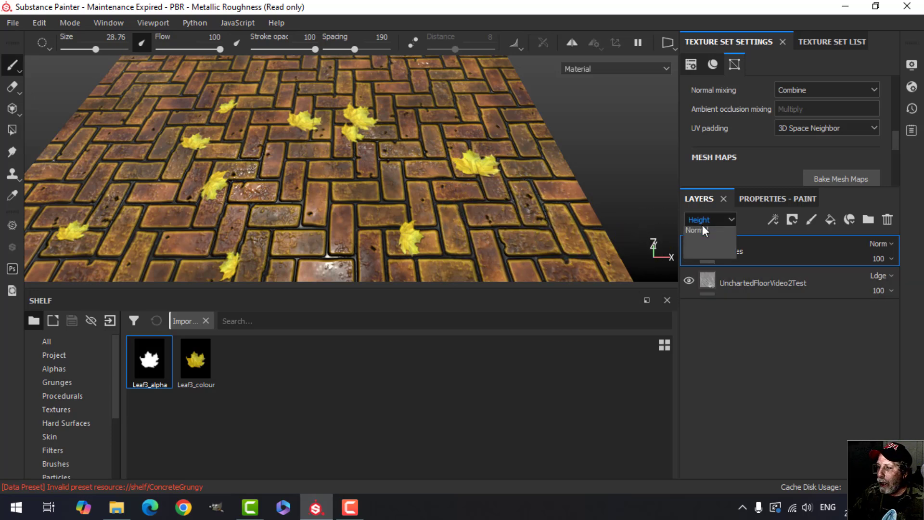
click(703, 224)
click(700, 264)
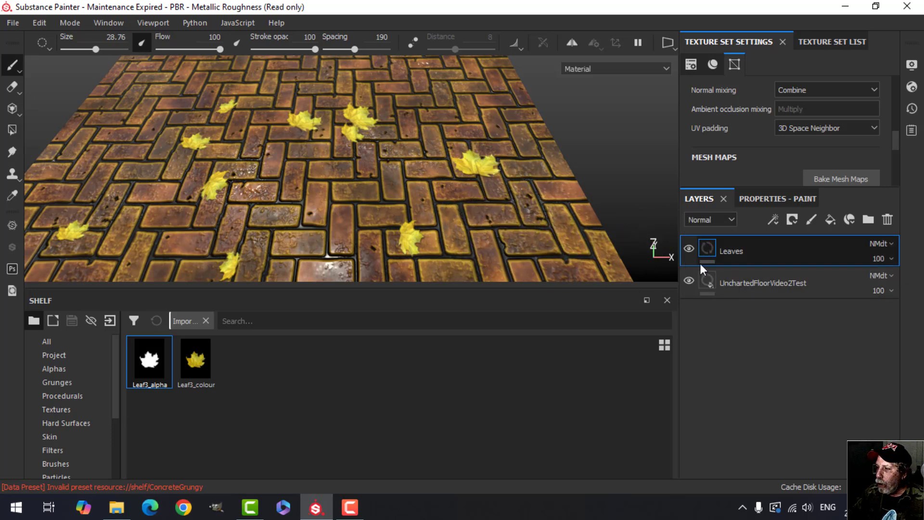
click(879, 244)
click(847, 6)
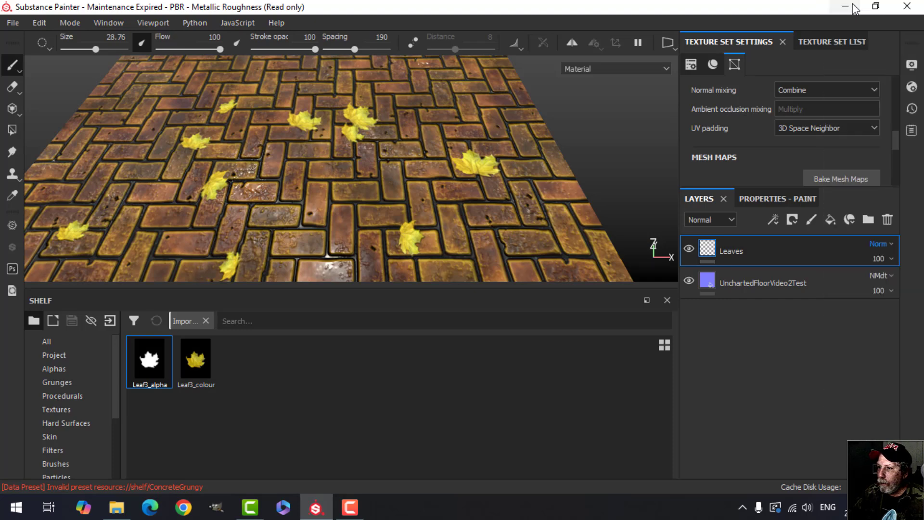
- Switch back to Base Color and stamp three more leaves onto the bricks
click(711, 220)
click(709, 228)
click(482, 216)
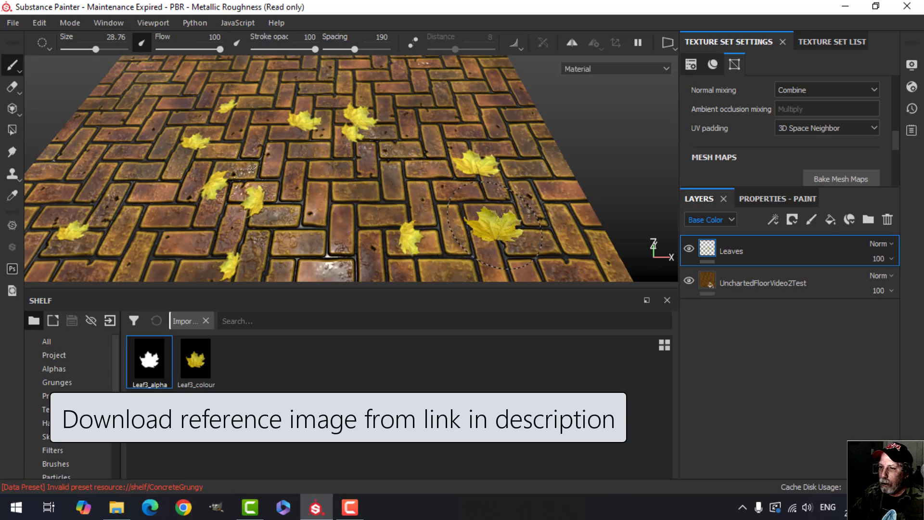
click(308, 238)
click(376, 190)
mouse_move(409, 202)
alt+mouse_down()
mouse_move(371, 196)
mouse_move(361, 221)
mouse_move(400, 188)
mouse_move(387, 200)
mouse_move(419, 202)
mouse_move(412, 200)
alt+mouse_up()
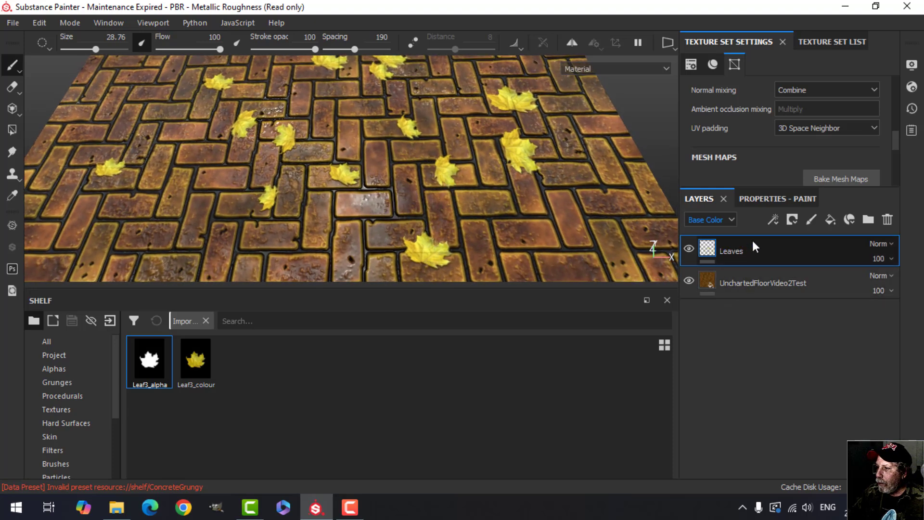
click(774, 220)
- Add a Drop Shadow filter to the Leaves layer
click(793, 320)
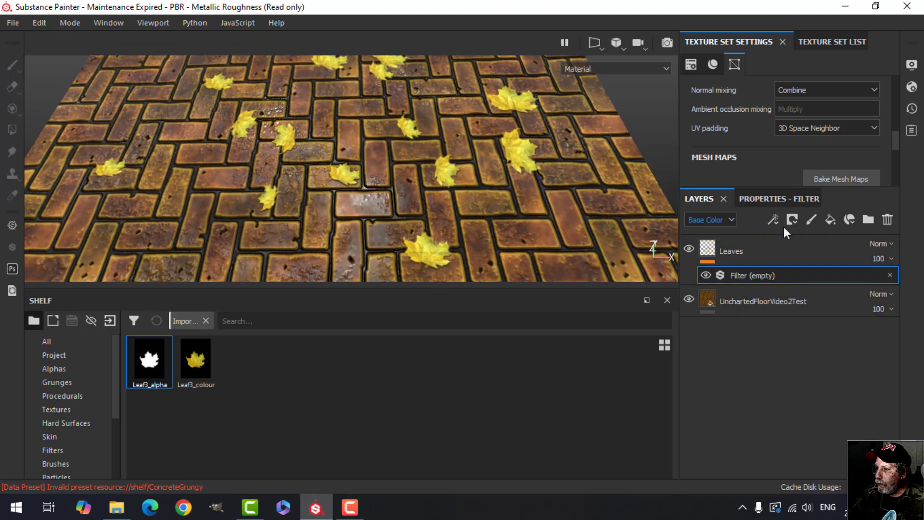
click(778, 200)
click(783, 262)
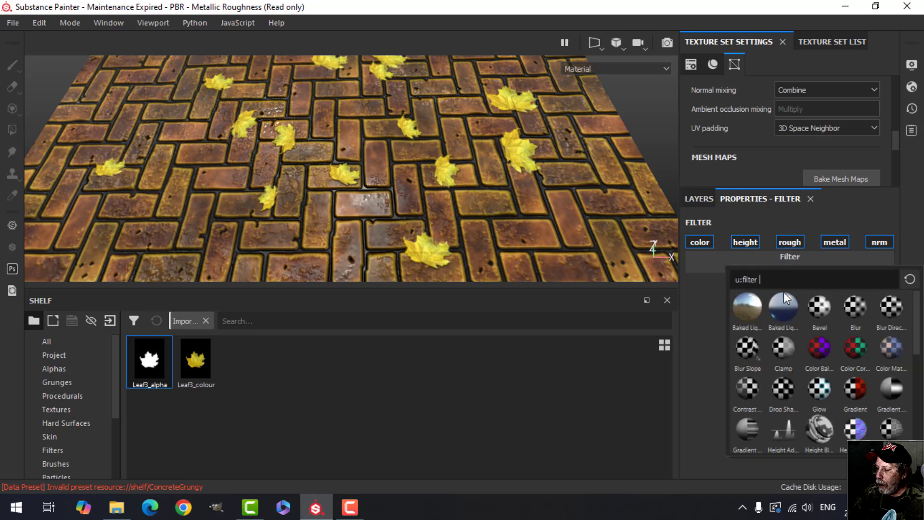
click(784, 387)
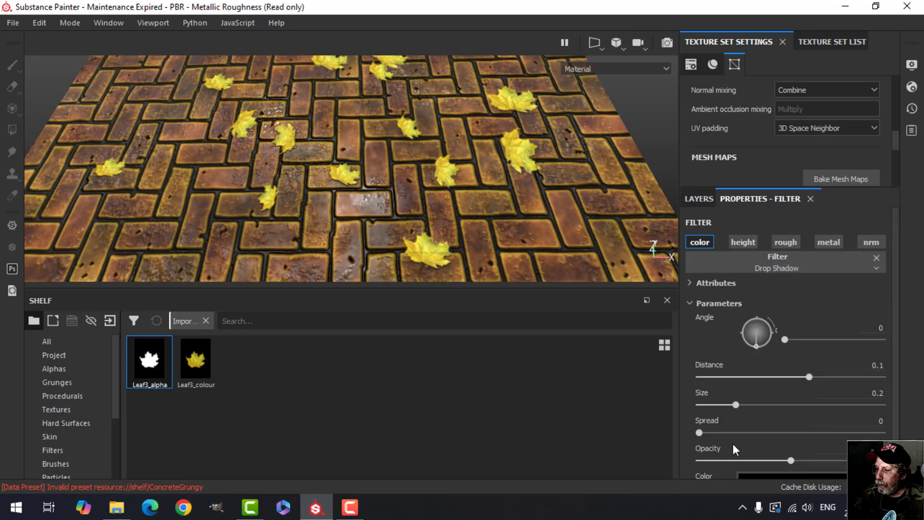
scroll(732, 444, down, 1)
drag(792, 442, 882, 441)
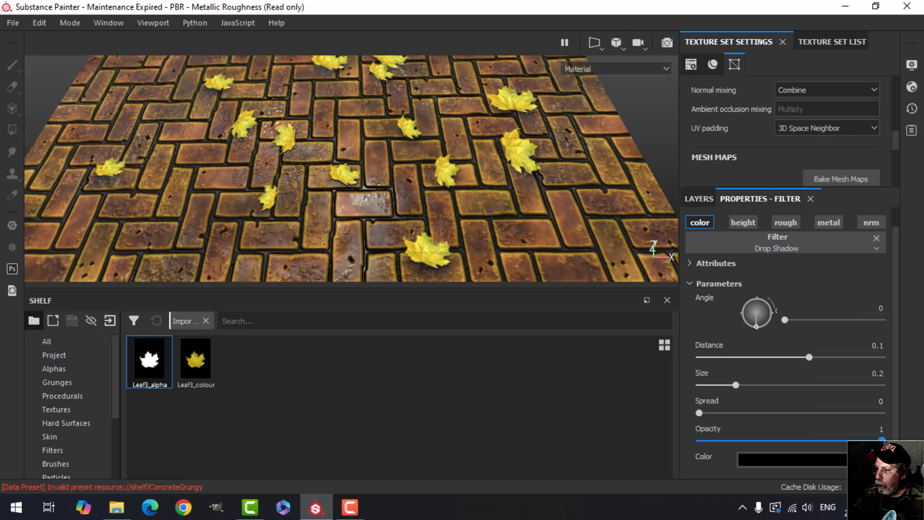
- Tune the drop shadow to angle 289, distance 0.03, size 0 and opacity 0.8
drag(758, 326, 768, 329)
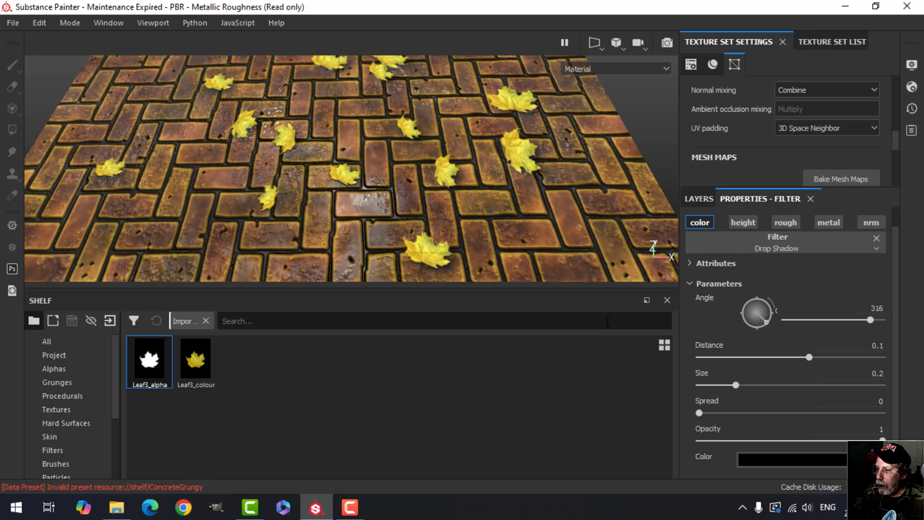
drag(807, 358, 761, 355)
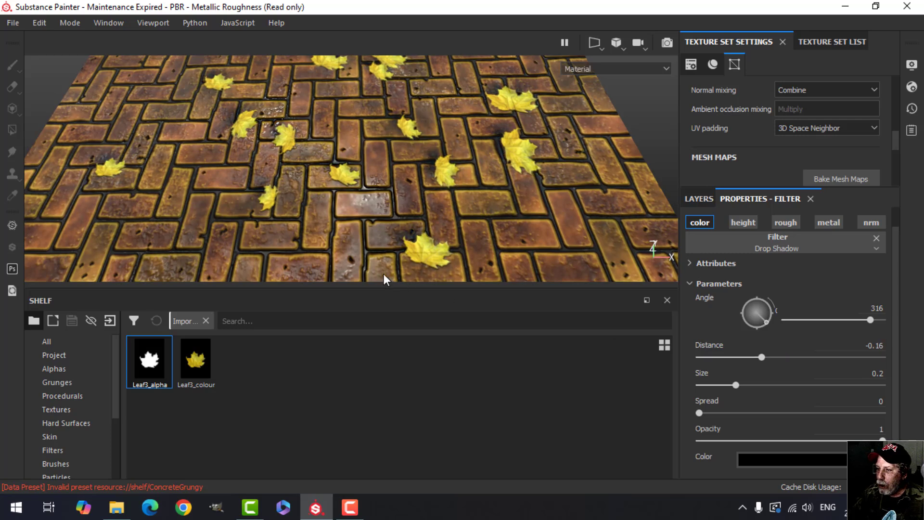
drag(735, 383, 700, 380)
drag(762, 354, 796, 365)
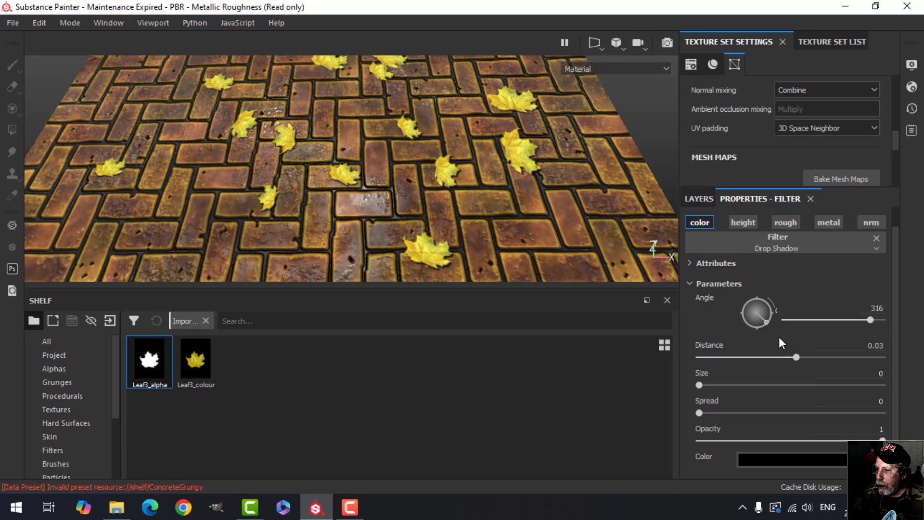
drag(765, 322, 762, 326)
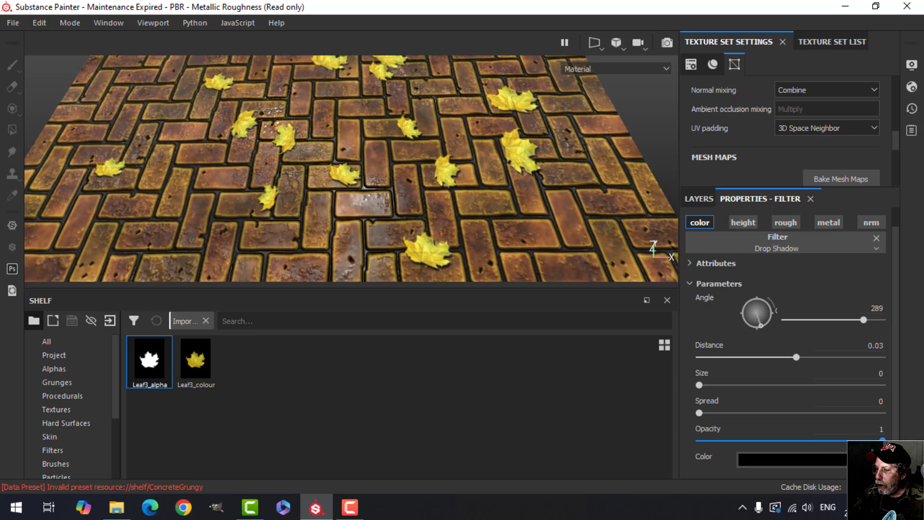
drag(849, 440, 846, 441)
scroll(398, 189, down, 5)
alt+drag(397, 190, 383, 208)
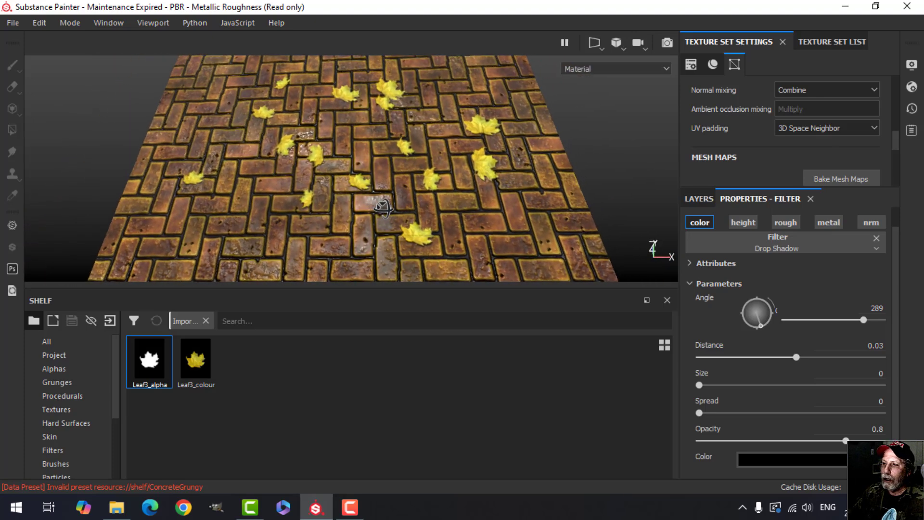
- Add an HSL Perceptive filter to the Leaves layer
click(701, 198)
click(773, 220)
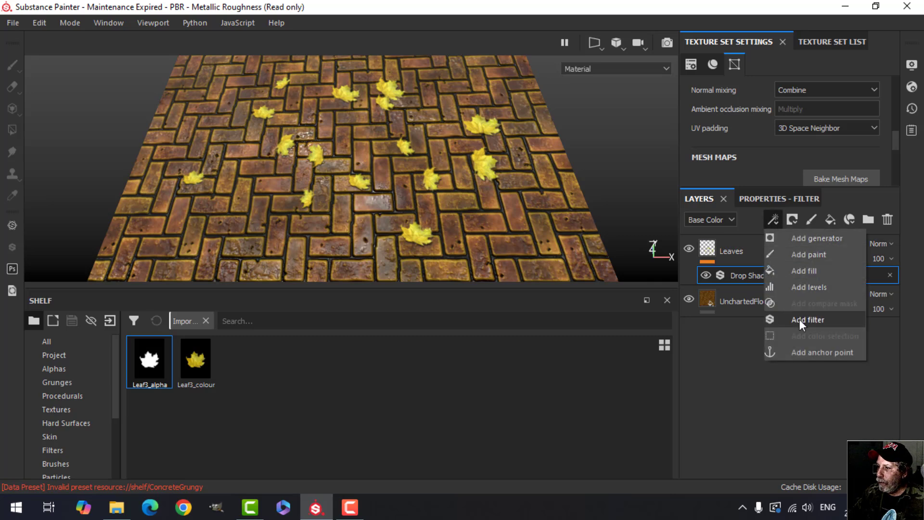
click(799, 320)
click(779, 201)
click(795, 259)
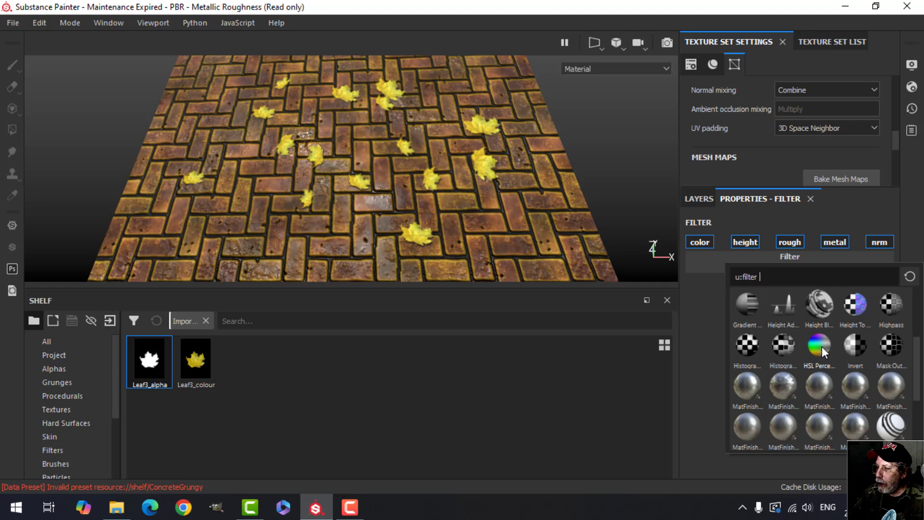
click(822, 345)
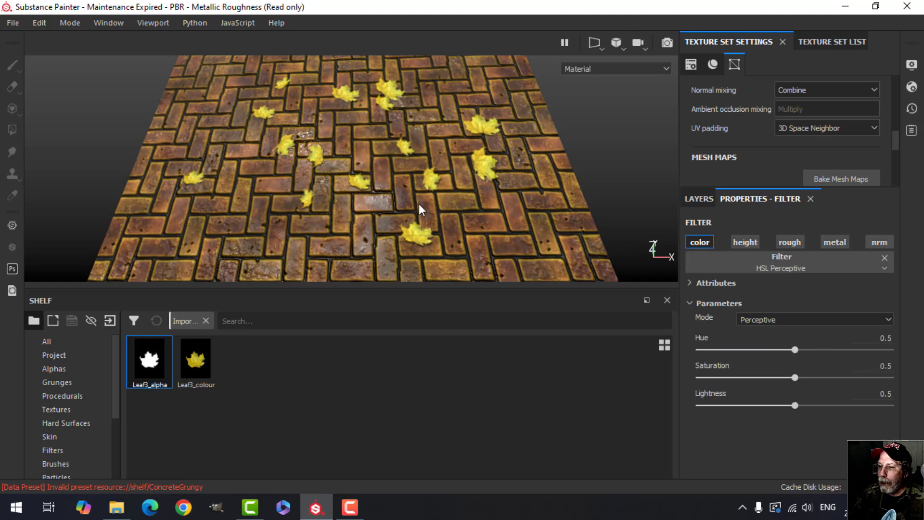
- Set hue 0.471, saturation 0.425 and lightness 0.493 for muted orange leaves
scroll(419, 204, up, 2)
drag(795, 351, 801, 351)
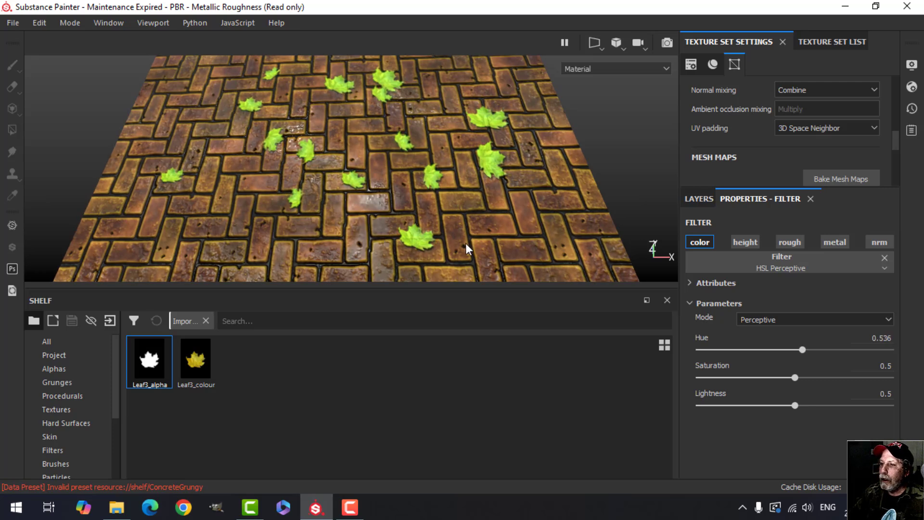
drag(801, 348, 789, 348)
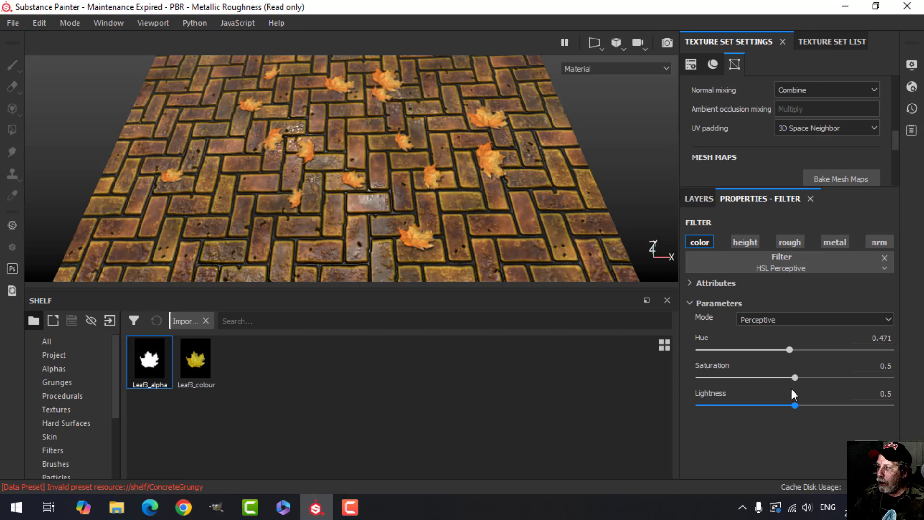
drag(794, 406, 781, 378)
alt+drag(494, 172, 423, 207)
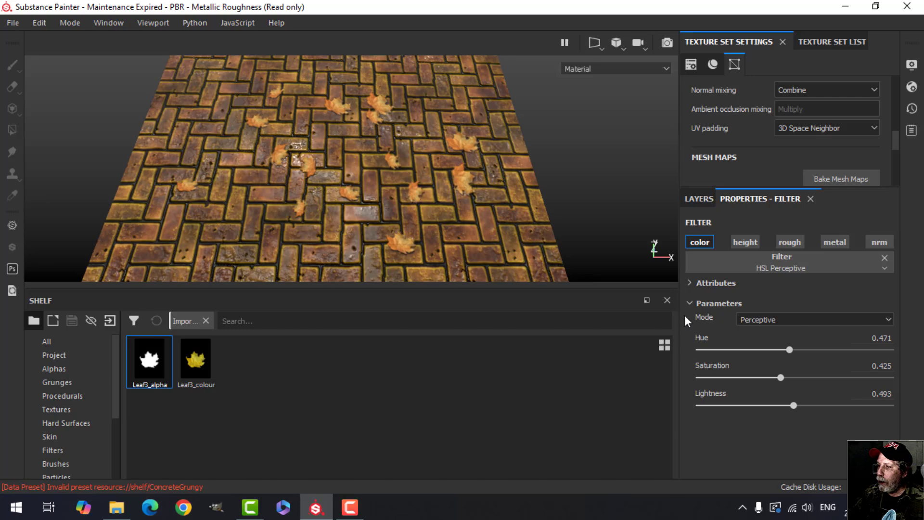
click(699, 199)
click(727, 251)
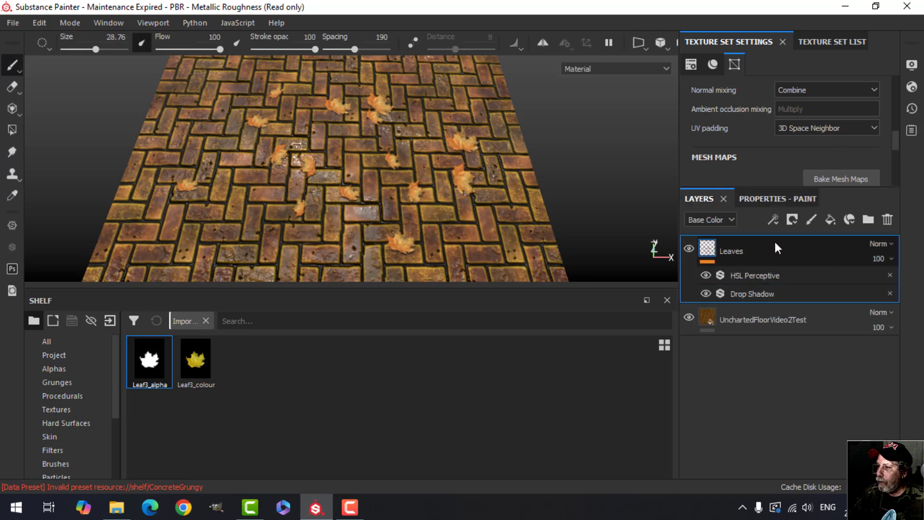
- Add a new paint layer above the Leaves layer
click(808, 222)
click(778, 199)
scroll(772, 368, down, 8)
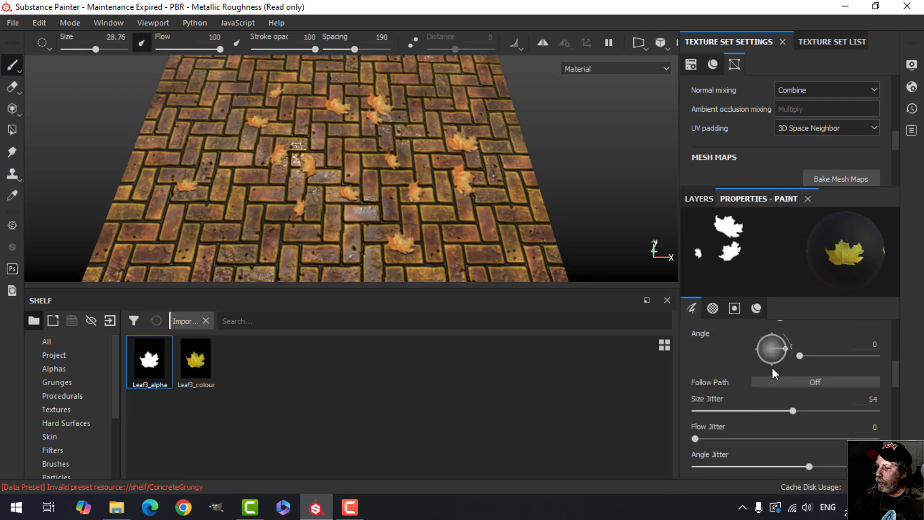
scroll(772, 365, down, 10)
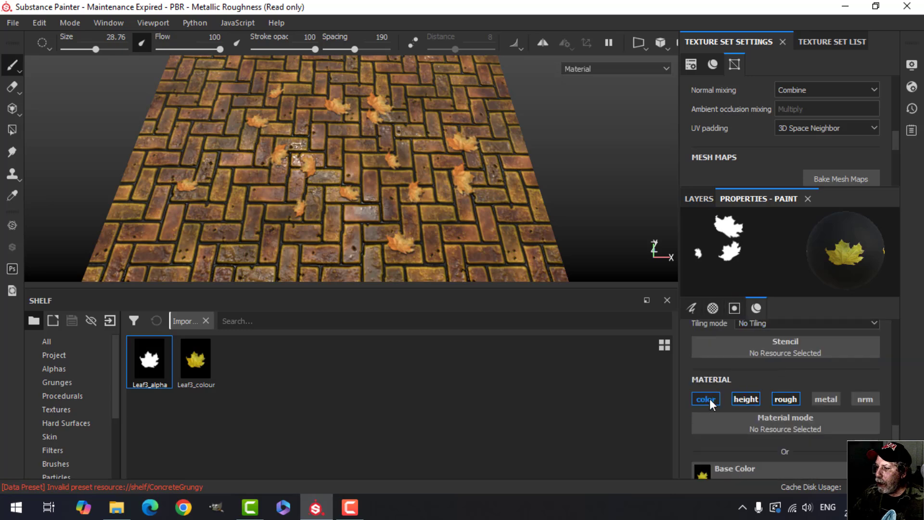
scroll(742, 400, down, 2)
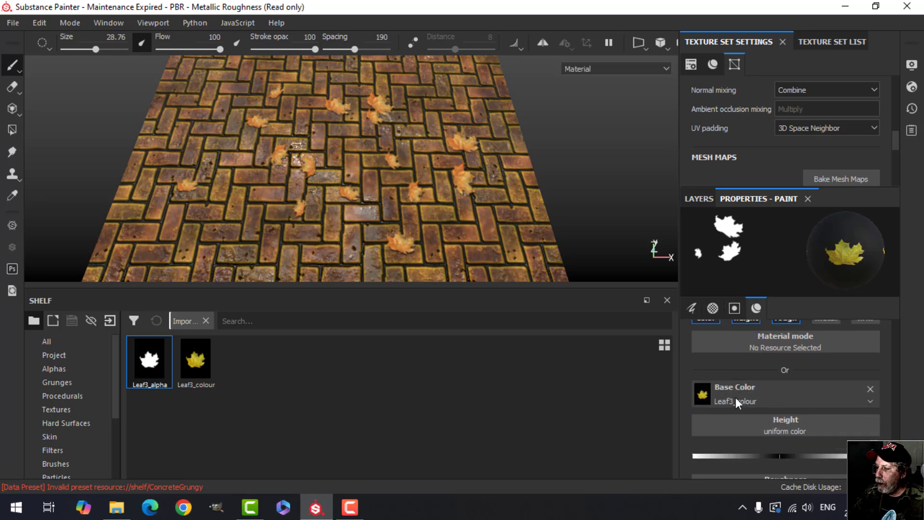
scroll(731, 401, up, 5)
scroll(732, 401, down, 4)
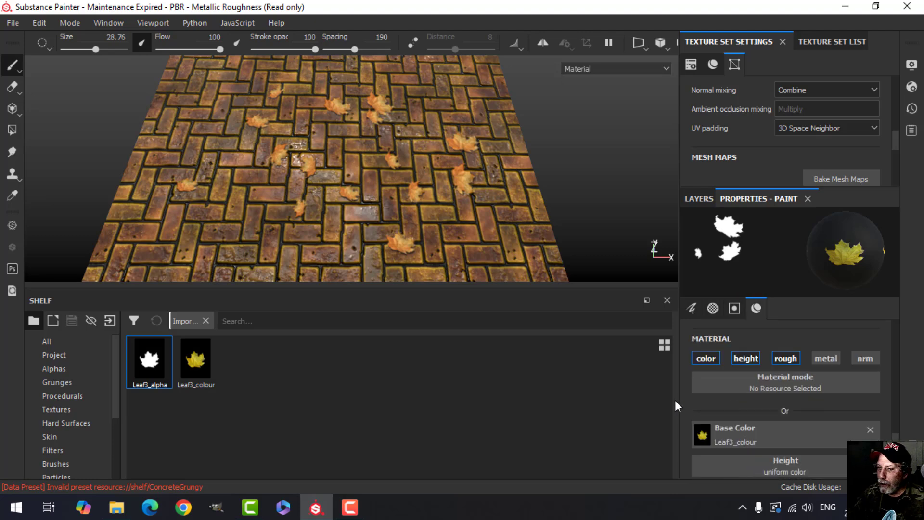
- Load the Leaf4_colour and Leaf4_alpha images into the shelf import dialog
click(110, 319)
click(534, 73)
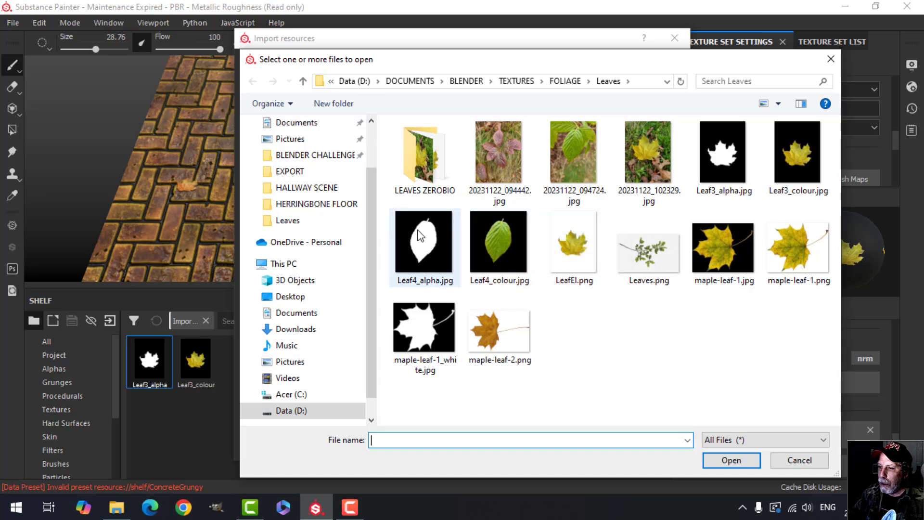
click(503, 240)
ctrl+click(424, 244)
click(732, 460)
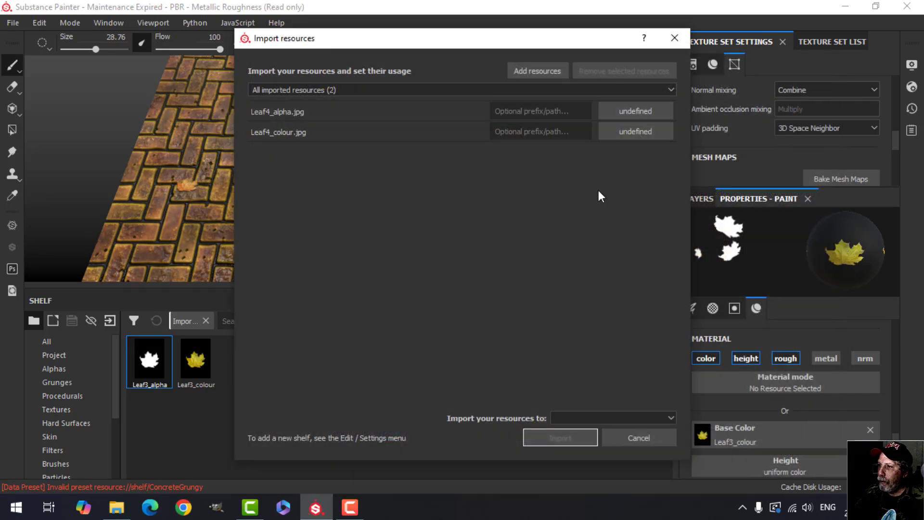
- Set Leaf4_alpha's usage to alpha and Leaf4_colour's to texture, importing into the current session
click(645, 111)
click(669, 117)
click(628, 129)
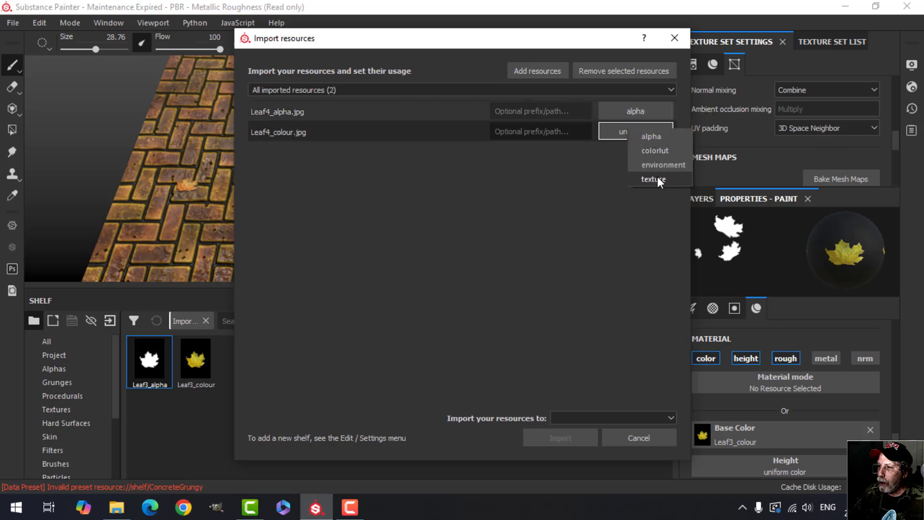
click(657, 179)
click(626, 417)
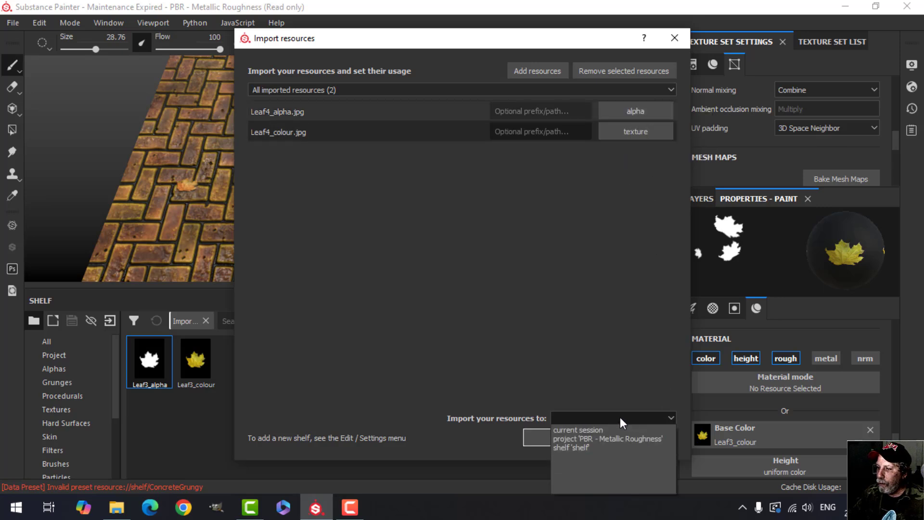
click(593, 428)
click(571, 437)
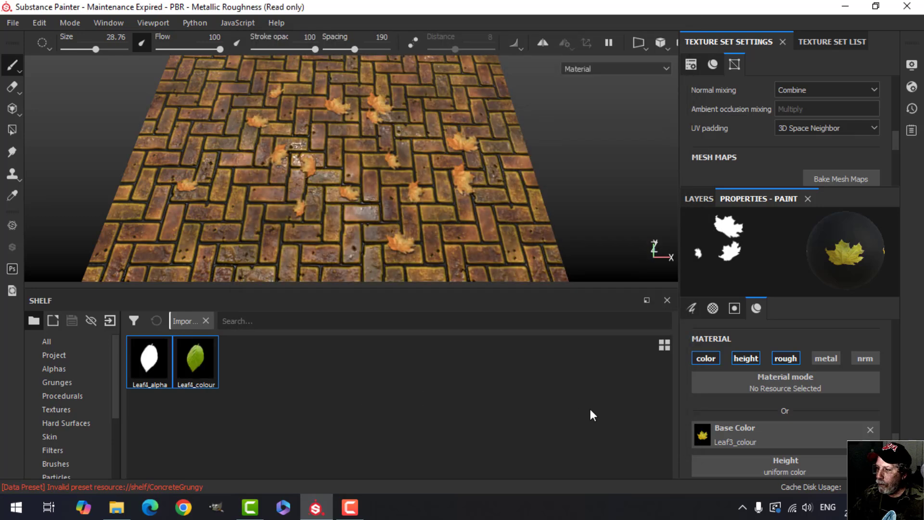
- Assign Leaf4_colour to the brush's Base Color and Leaf4_alpha to its Alpha
drag(201, 362, 751, 436)
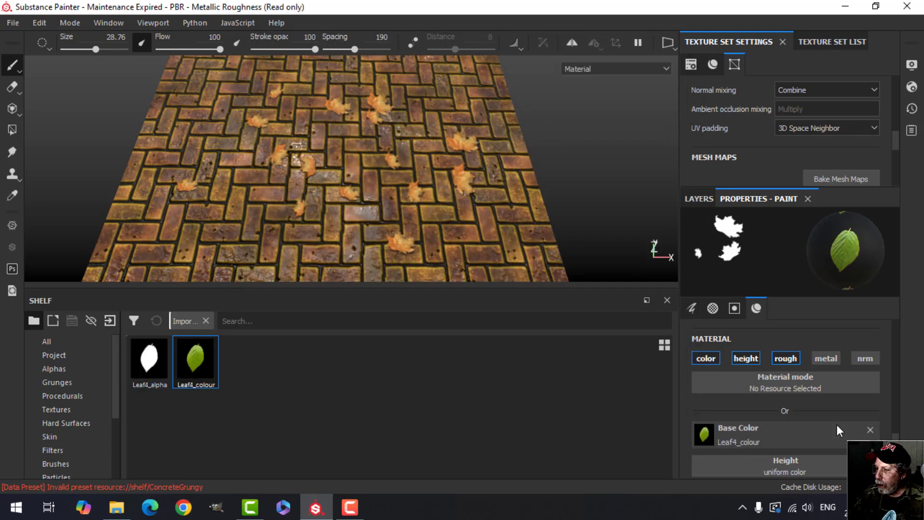
scroll(836, 426, up, 3)
scroll(836, 426, up, 3)
mouse_move(150, 361)
mouse_down()
mouse_move(593, 388)
mouse_move(715, 407)
mouse_up()
scroll(764, 400, up, 4)
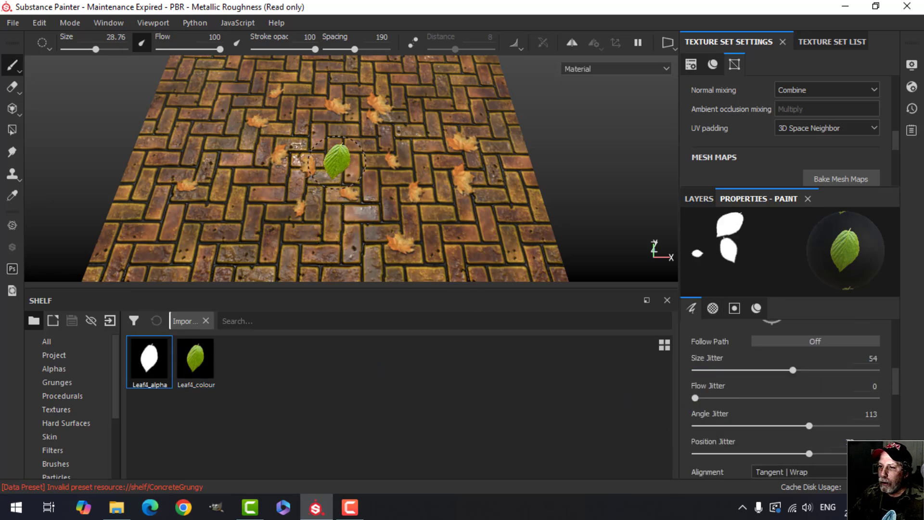
- Stamp a trail and several single green Leaf4 leaves across the bricks
mouse_move(341, 154)
mouse_down()
mouse_move(403, 219)
mouse_move(222, 260)
mouse_move(290, 238)
mouse_up()
click(469, 211)
alt+drag(495, 171, 499, 217)
click(396, 113)
click(431, 135)
click(331, 108)
click(293, 149)
- Show the layer stack with the Height channel displayed
scroll(325, 216, down, 1)
click(701, 198)
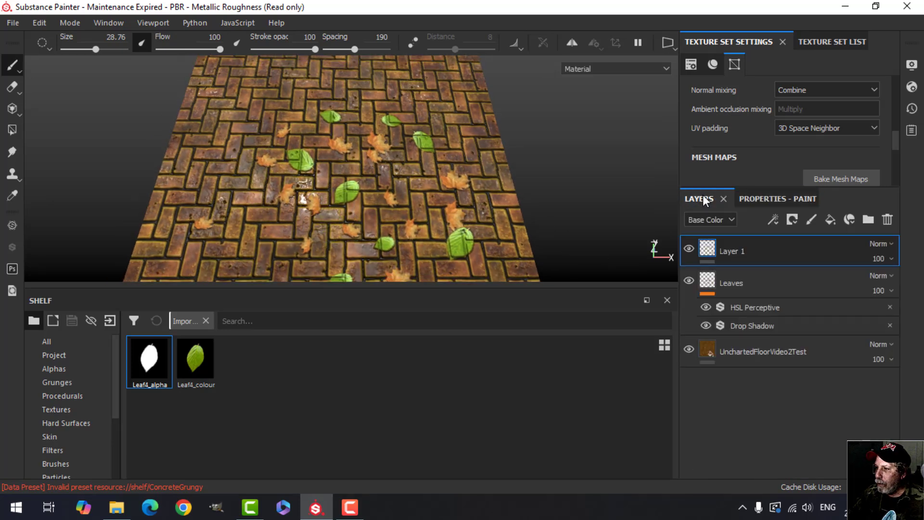
click(709, 219)
click(701, 241)
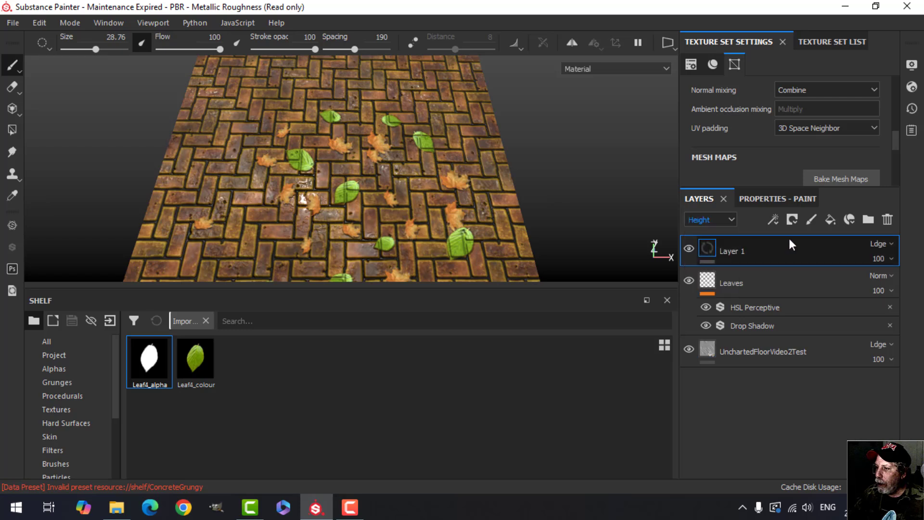
- Set Layer 1's Height channel blending mode to Normal
click(880, 243)
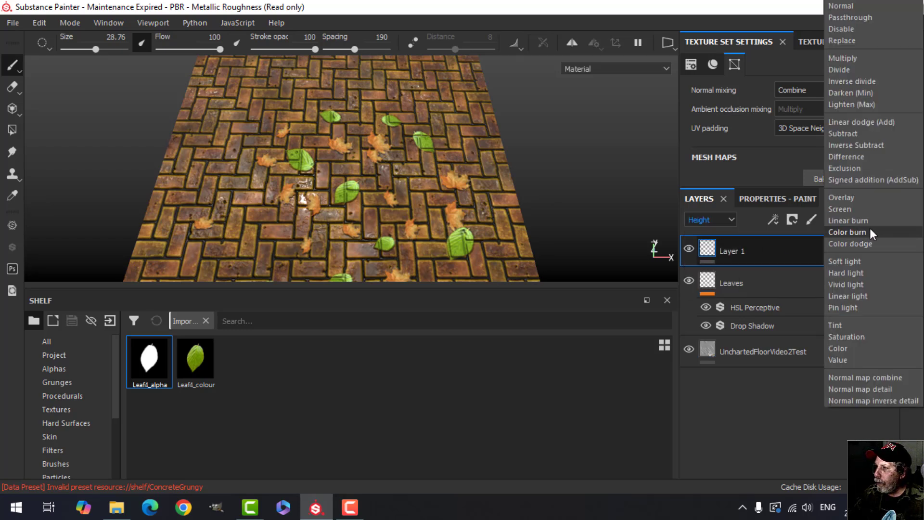
click(852, 7)
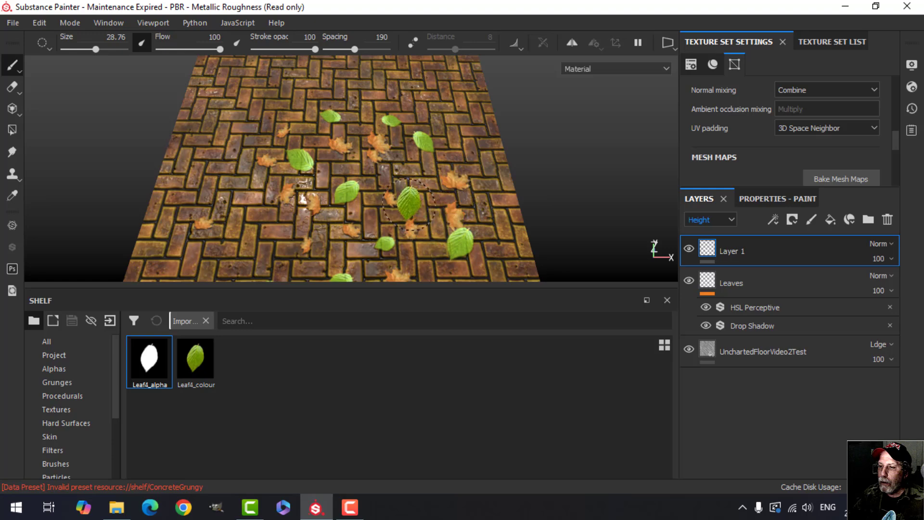
scroll(412, 214, up, 3)
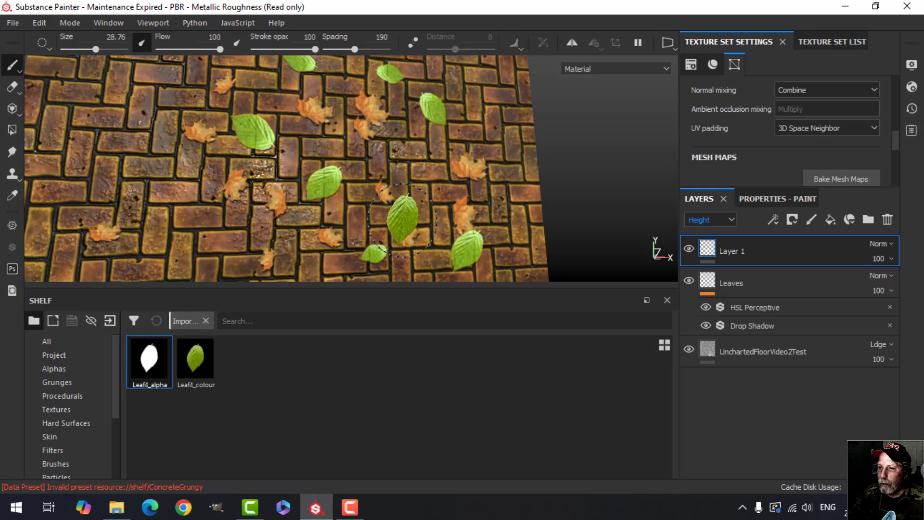
scroll(385, 211, down, 2)
- Switch to the Normal channel, keep Layer 1's blend Normal, and toggle Leaves visibility
click(715, 224)
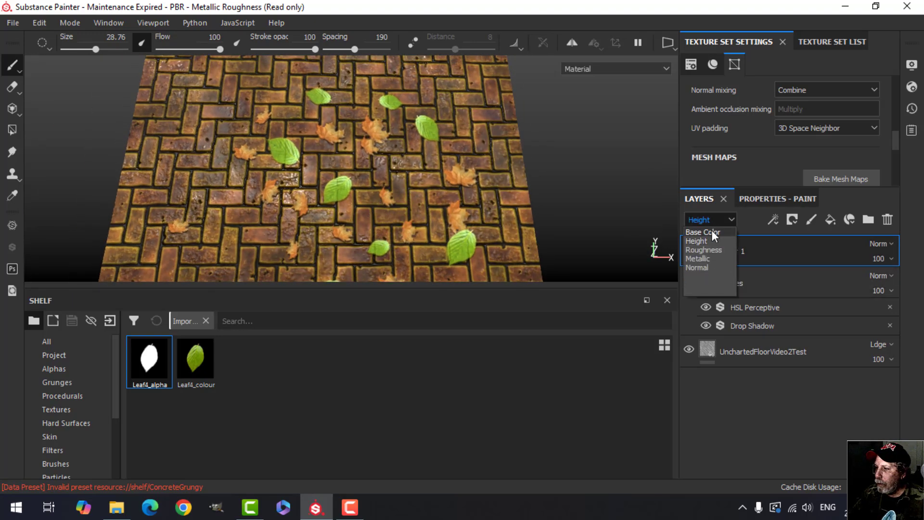
click(703, 268)
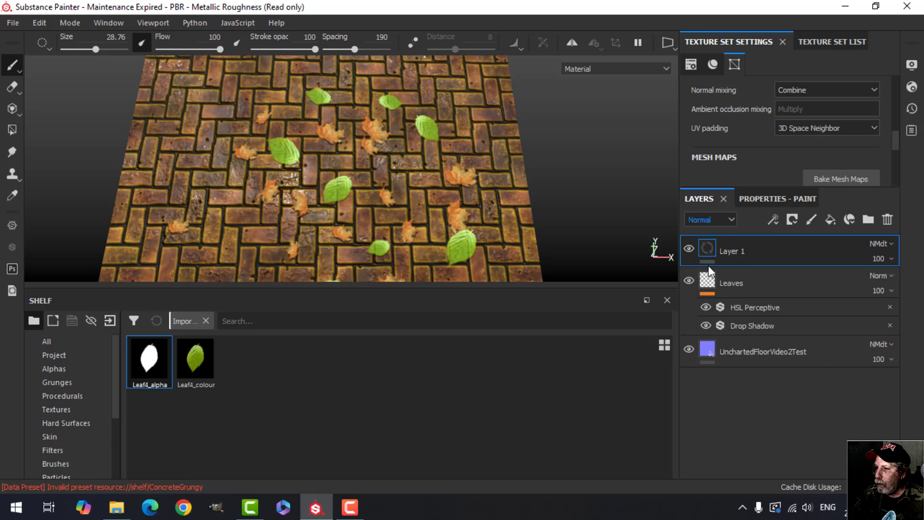
click(881, 244)
click(847, 7)
alt+drag(494, 185, 424, 180)
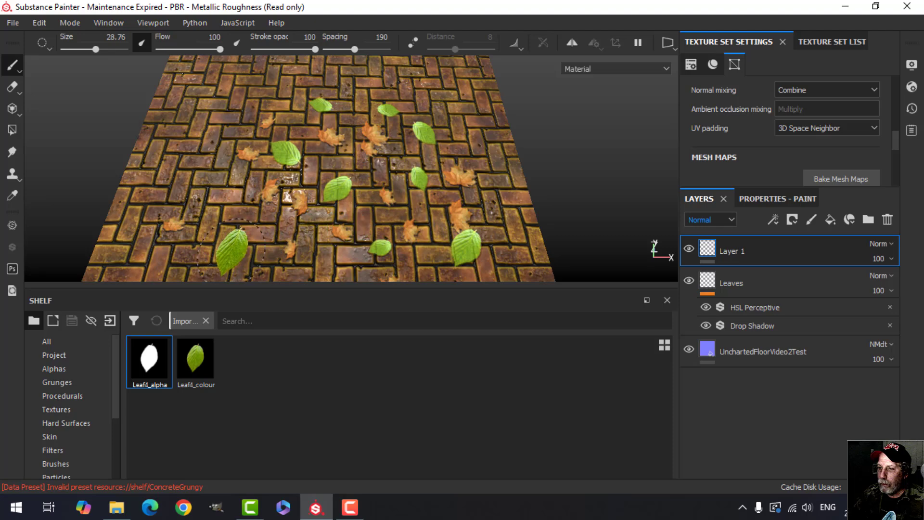
alt+drag(354, 248, 433, 216)
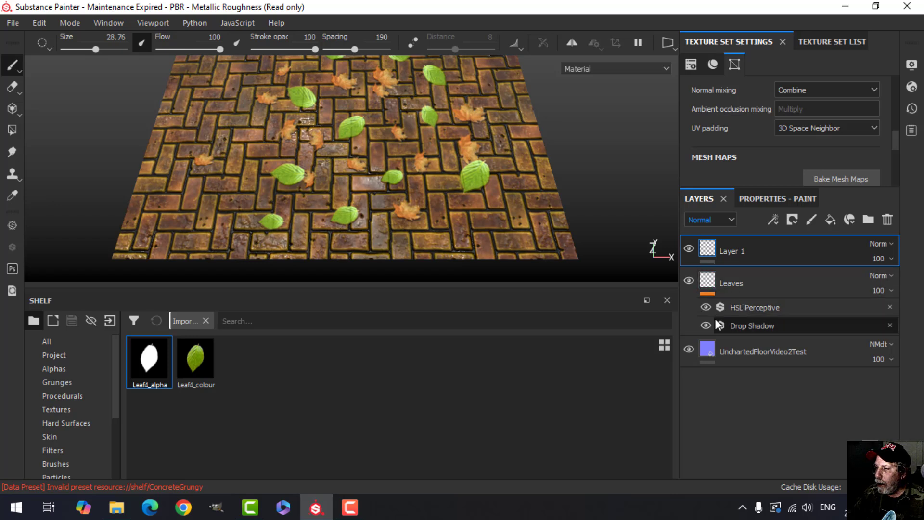
click(690, 280)
click(689, 281)
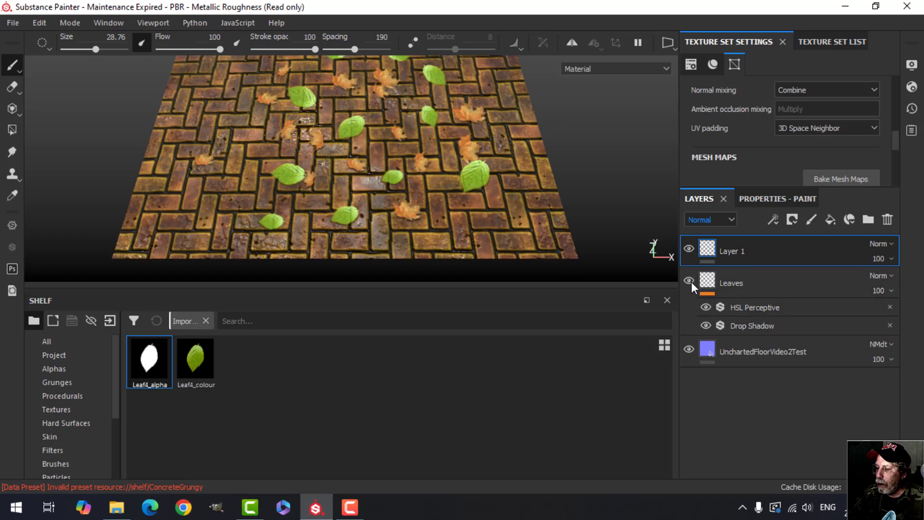
- Select the UnchartedFloorVideo2Test fill layer and turn off its material's nrm channel
click(711, 348)
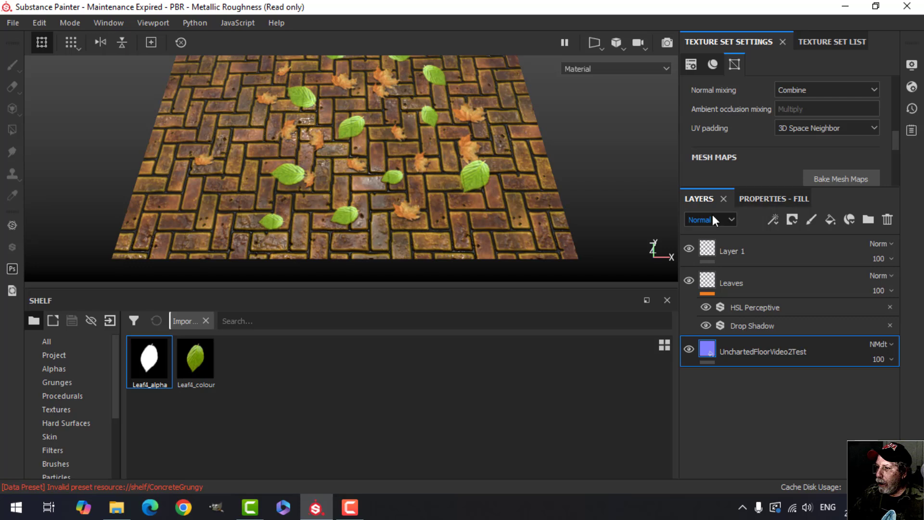
click(711, 215)
click(706, 234)
click(770, 199)
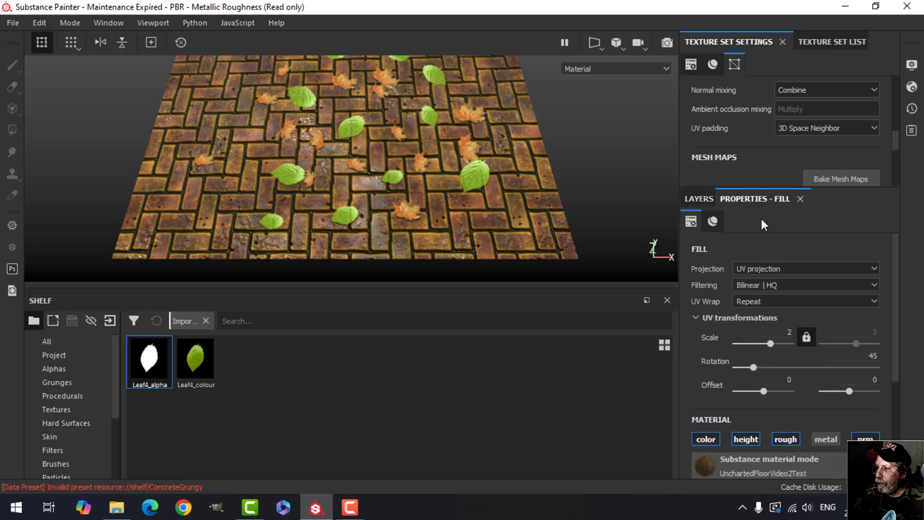
scroll(819, 380, down, 2)
click(865, 399)
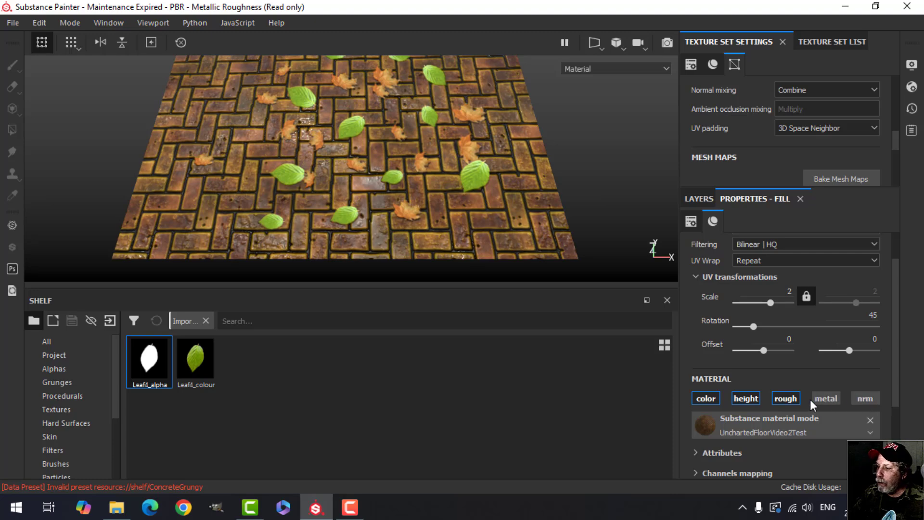
scroll(456, 211, up, 3)
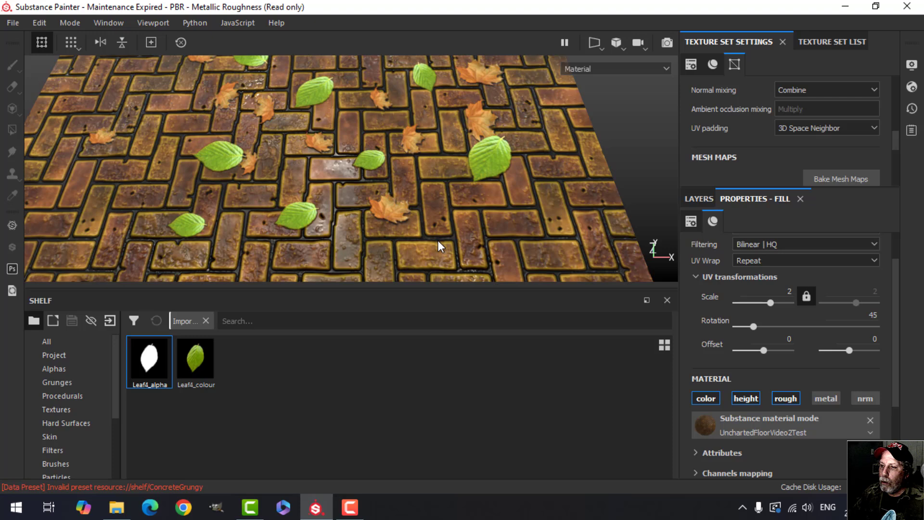
scroll(438, 241, down, 2)
alt+drag(448, 254, 480, 245)
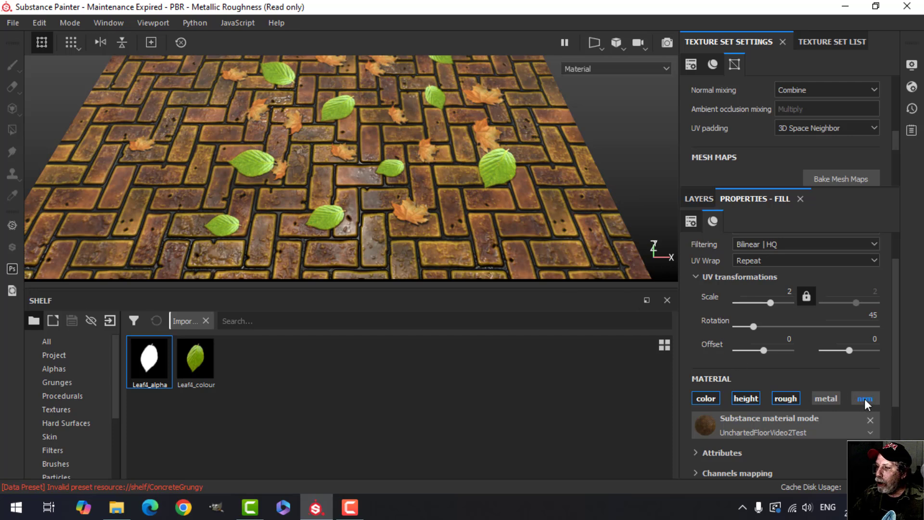
- Return to the layer stack and select Layer 1
click(706, 197)
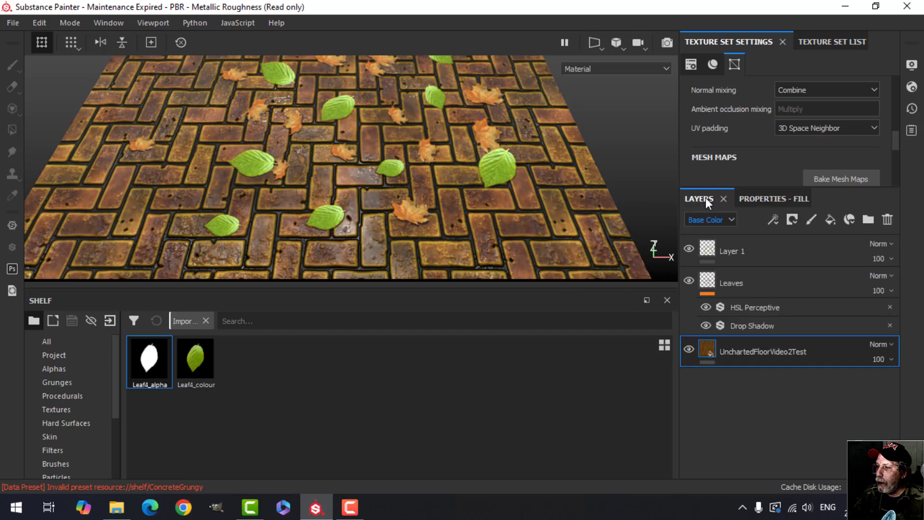
click(715, 220)
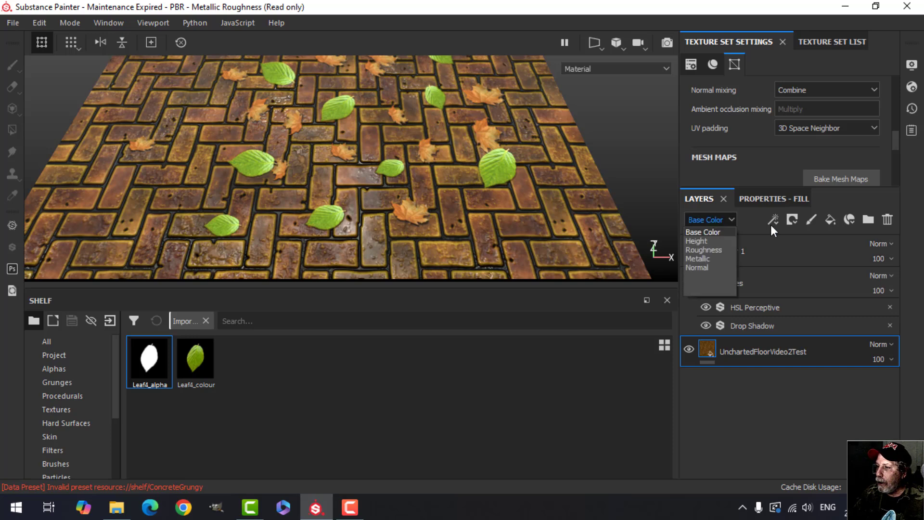
click(894, 195)
click(710, 249)
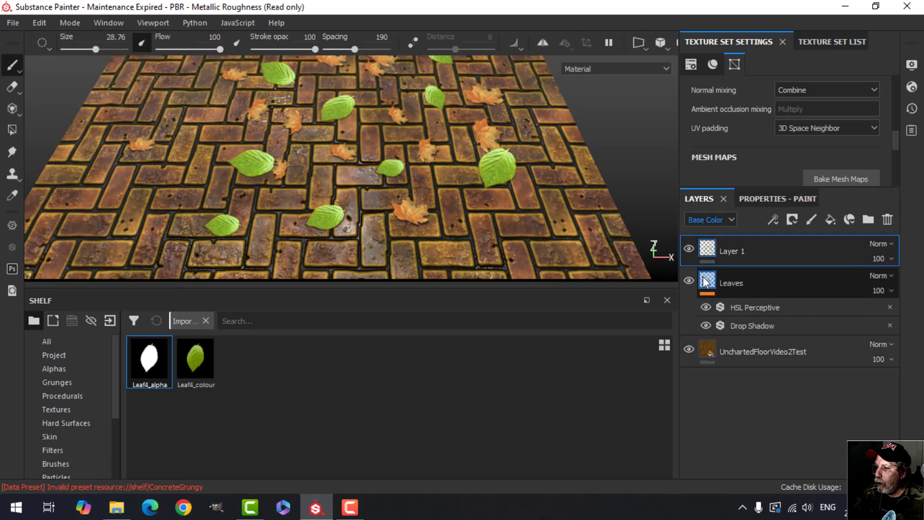
- Preview the Height channel, then switch the layer view back to Base Color
click(711, 219)
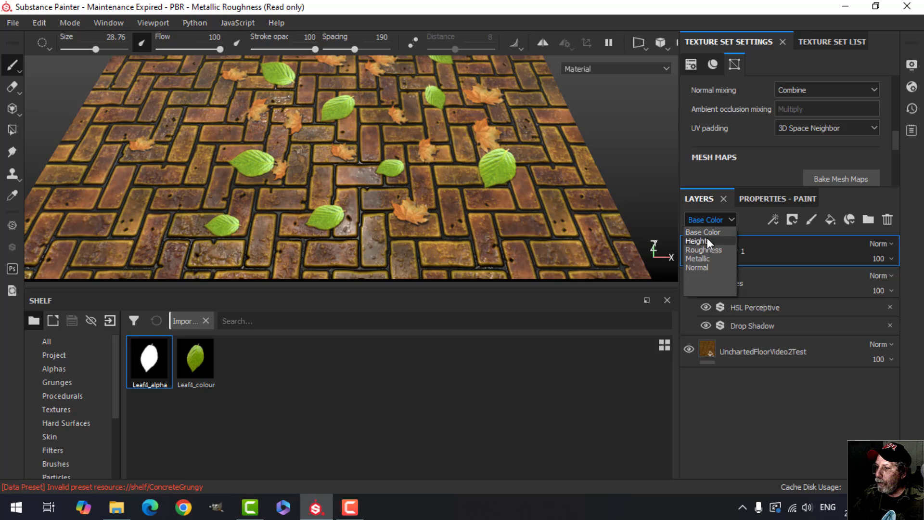
click(708, 240)
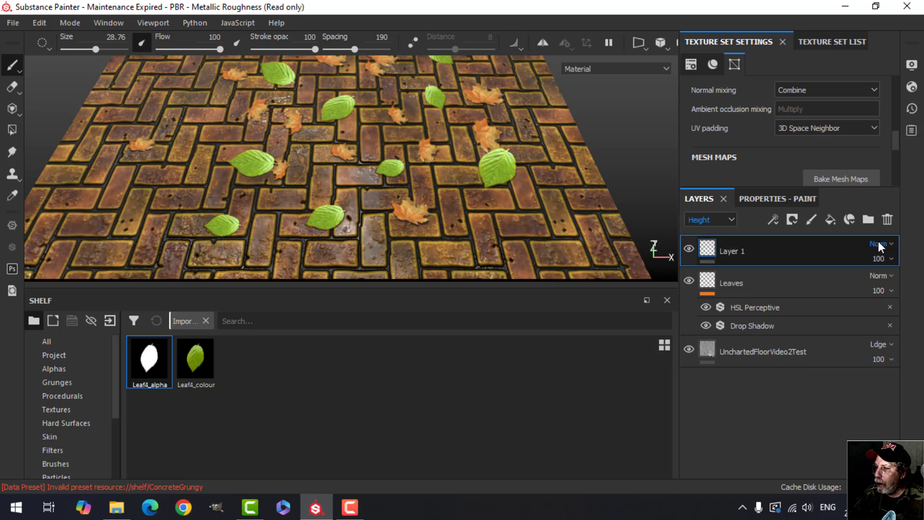
click(710, 220)
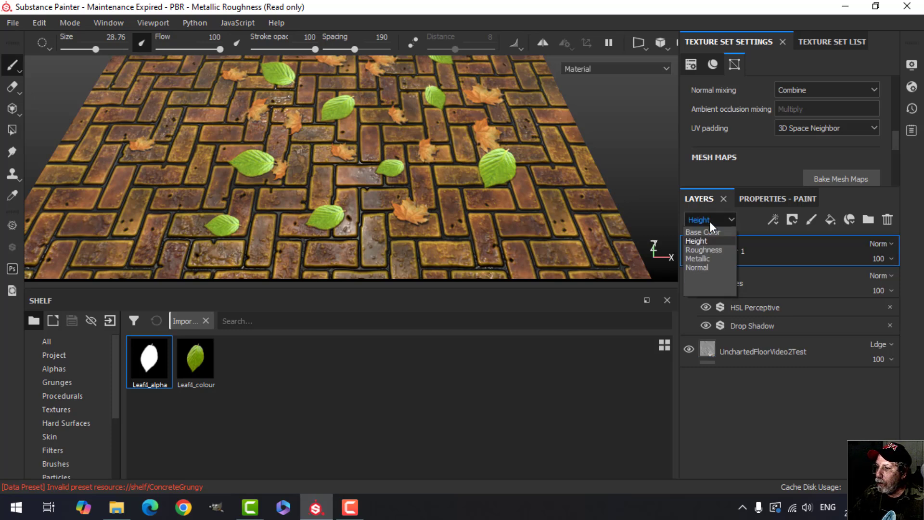
click(706, 232)
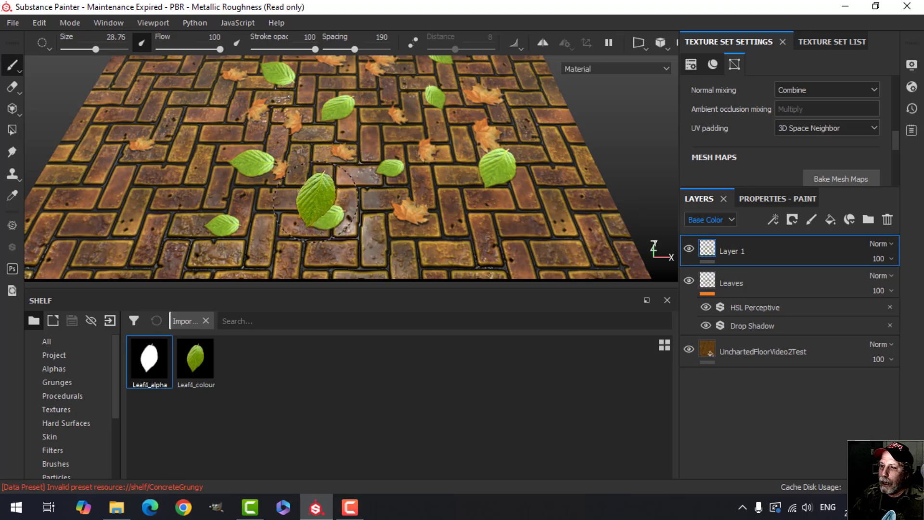
alt+drag(414, 197, 402, 195)
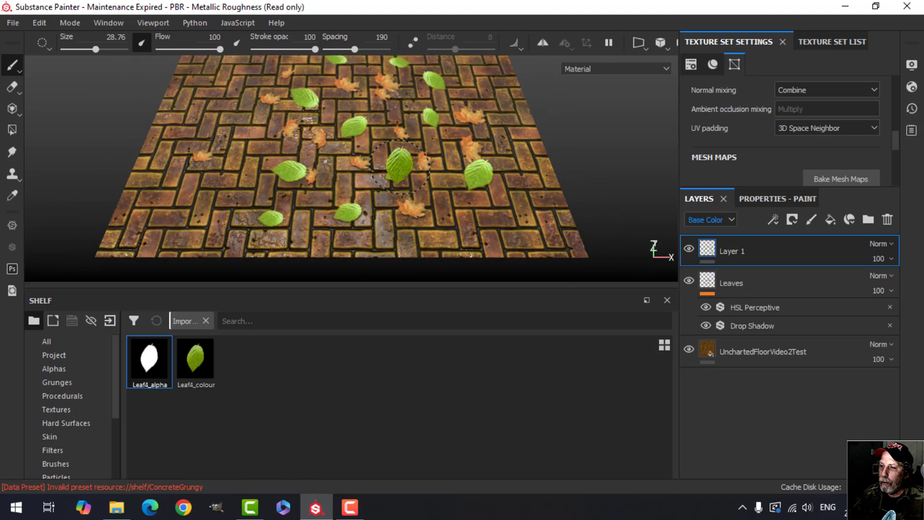
alt+middle_drag(407, 190, 409, 190)
alt+drag(409, 191, 424, 189)
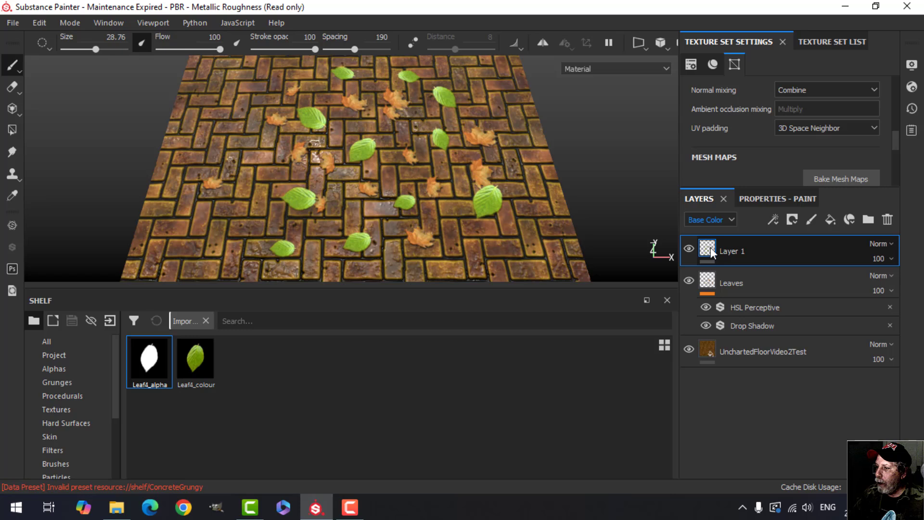
- Add a filter to Layer 1 and set it to Drop Shadow
click(774, 220)
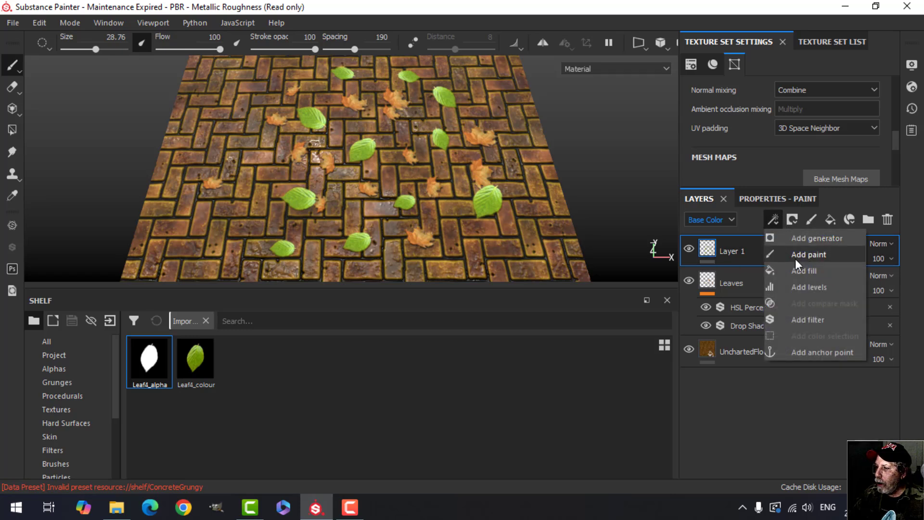
click(811, 319)
click(769, 205)
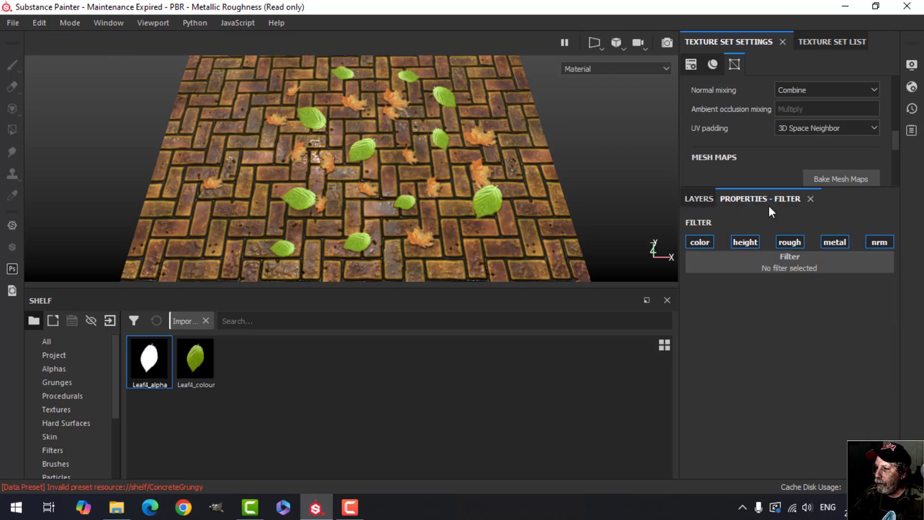
click(782, 261)
click(778, 345)
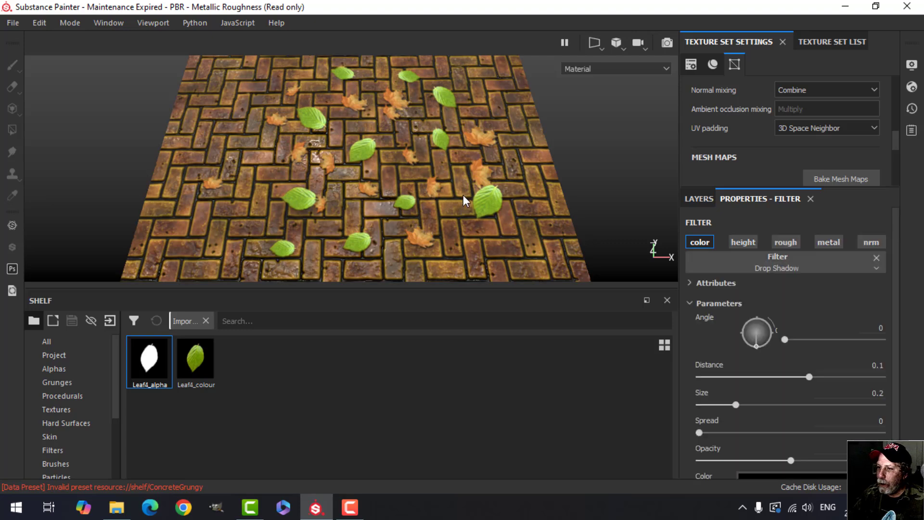
- Set the drop shadow angle to 294 and distance to 0.01
scroll(466, 201, up, 2)
mouse_move(810, 378)
mouse_down()
mouse_move(750, 380)
mouse_move(798, 378)
mouse_up()
drag(757, 346, 763, 345)
drag(796, 378, 792, 377)
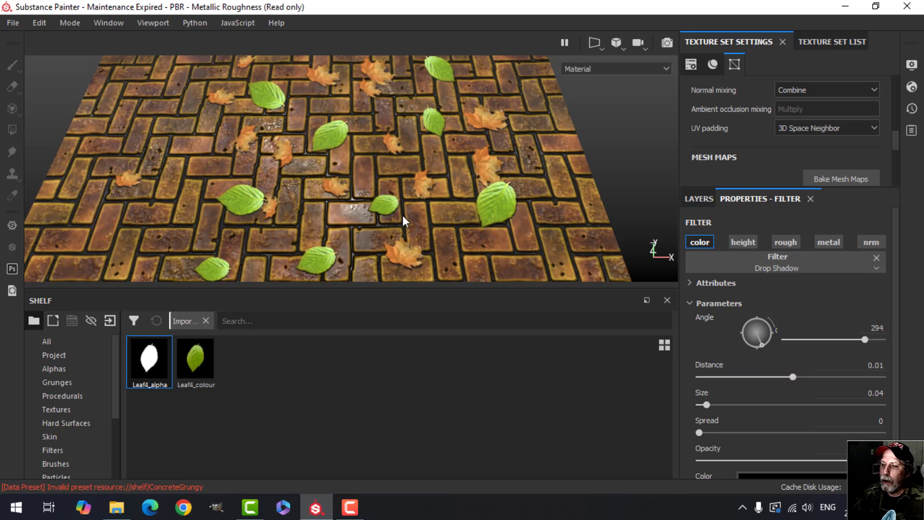
click(712, 201)
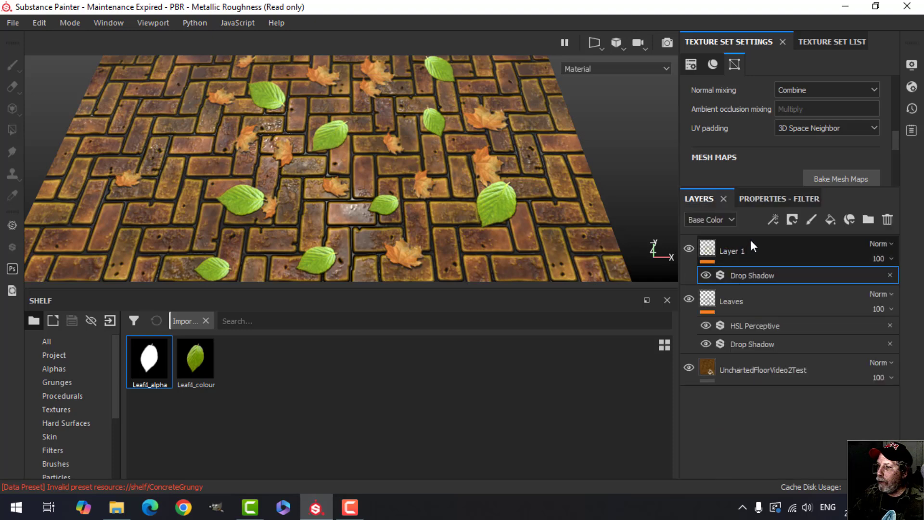
- Add another filter to Layer 1 and choose HSL Perceptive
click(773, 220)
click(793, 316)
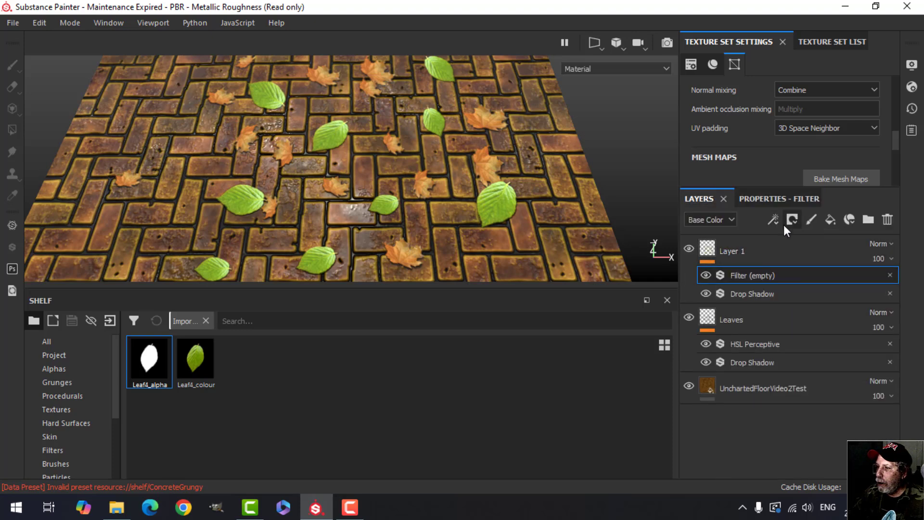
click(778, 197)
click(791, 262)
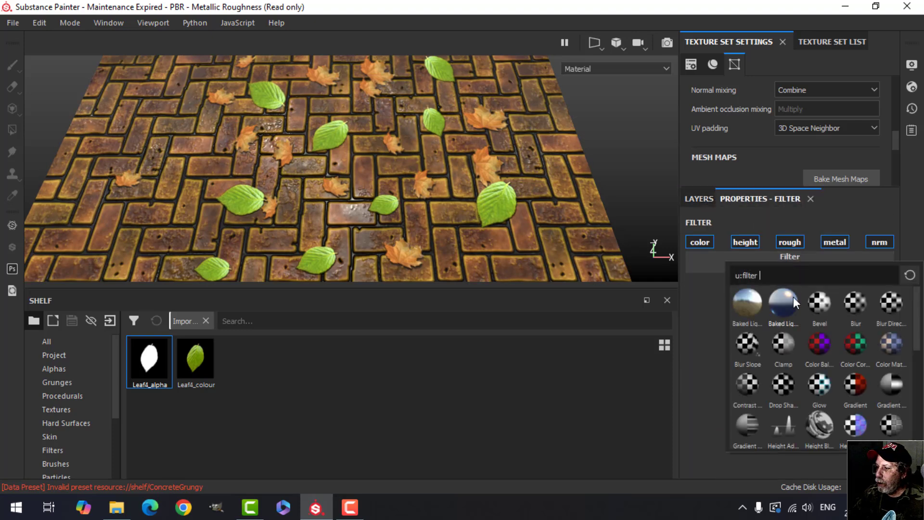
scroll(817, 367, down, 2)
click(816, 368)
- Adjust the HSL Perceptive hue to 0.457 so the leaves turn yellow
drag(797, 352, 822, 350)
mouse_move(424, 203)
alt+mouse_down()
mouse_move(434, 205)
mouse_move(418, 204)
alt+mouse_up()
drag(824, 350, 787, 350)
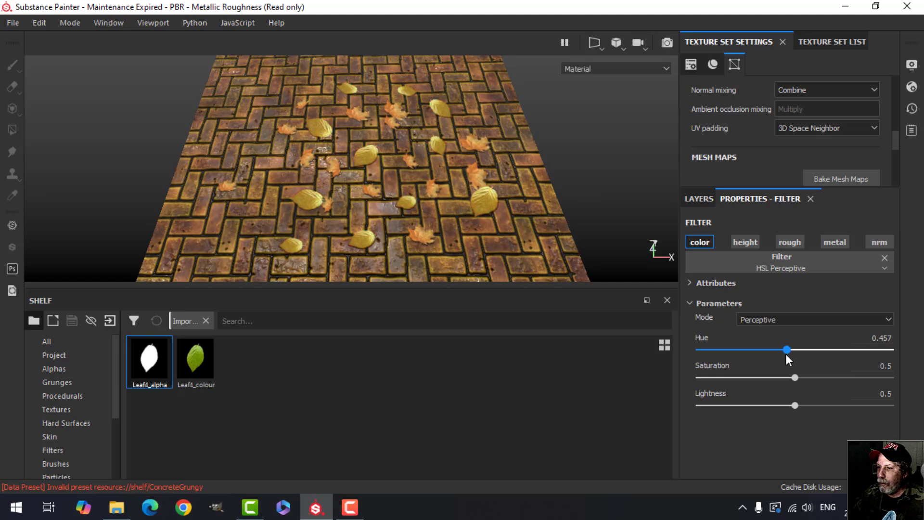
scroll(444, 199, up, 3)
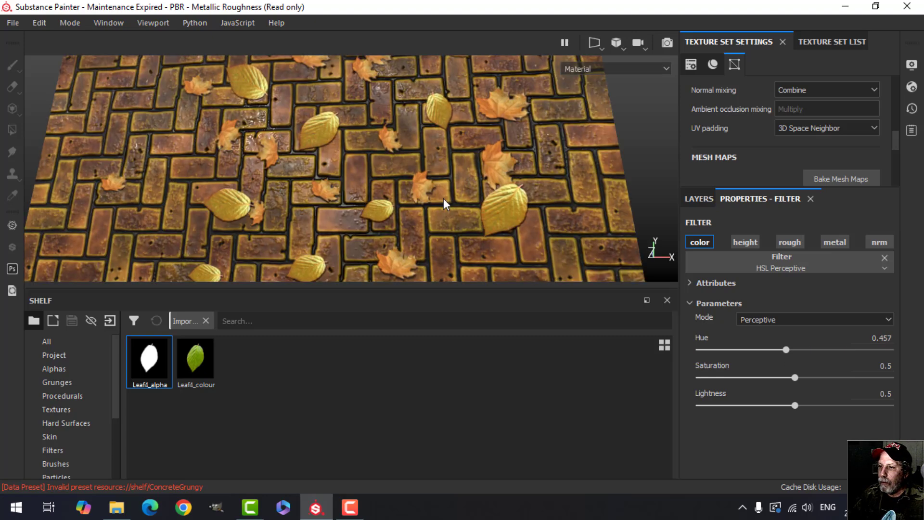
scroll(444, 205, down, 5)
mouse_move(423, 213)
alt+mouse_down()
mouse_move(423, 201)
mouse_move(407, 197)
mouse_move(413, 182)
mouse_move(405, 193)
mouse_move(424, 200)
alt+mouse_up()
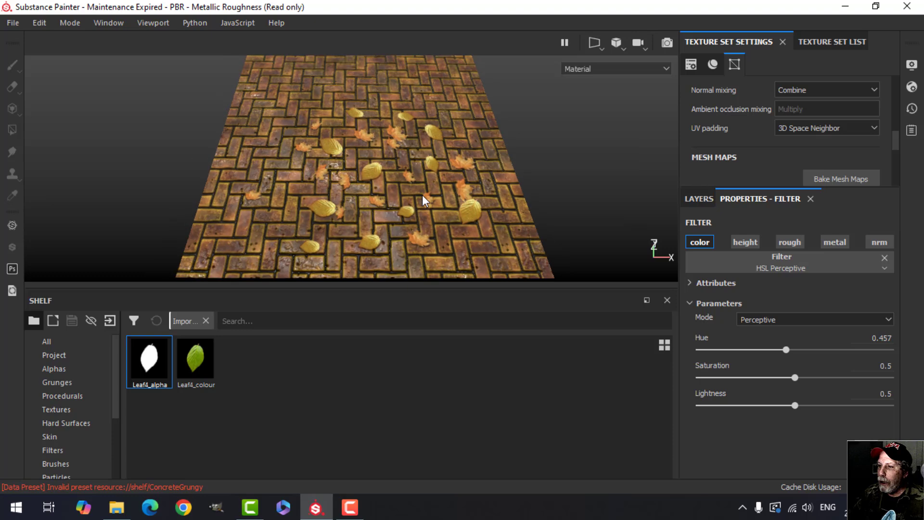
click(700, 199)
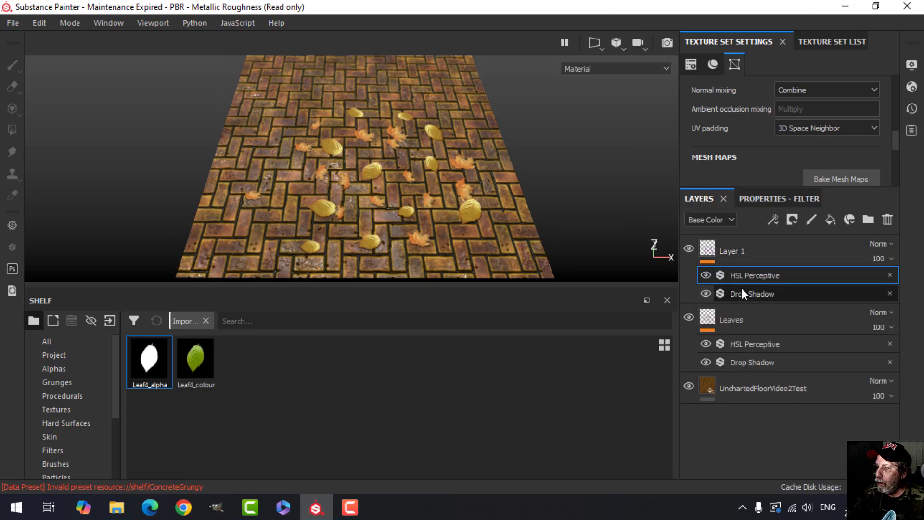
- Select Layer 1 and stamp a trail and a few single yellow leaves on the bricks
click(710, 248)
scroll(366, 115, down, 2)
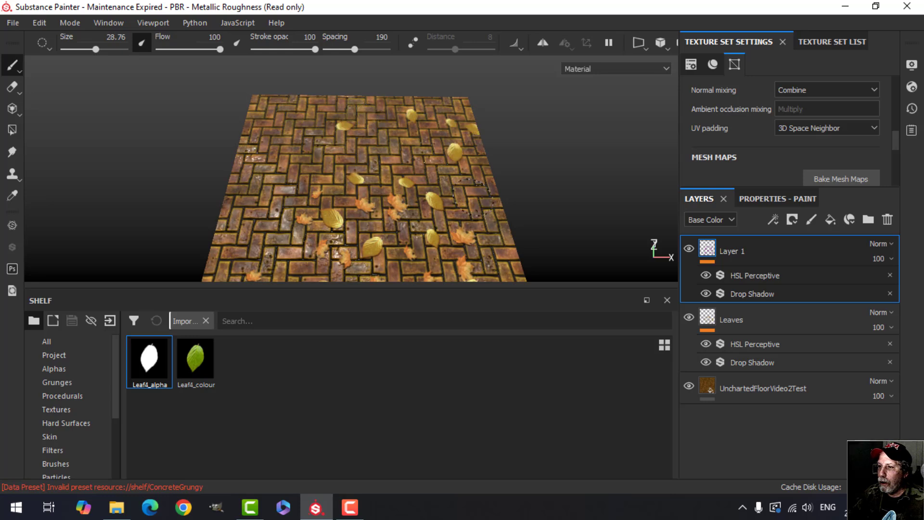
click(417, 124)
mouse_move(465, 208)
mouse_down()
mouse_move(387, 186)
mouse_move(340, 163)
mouse_up()
scroll(378, 222, up, 3)
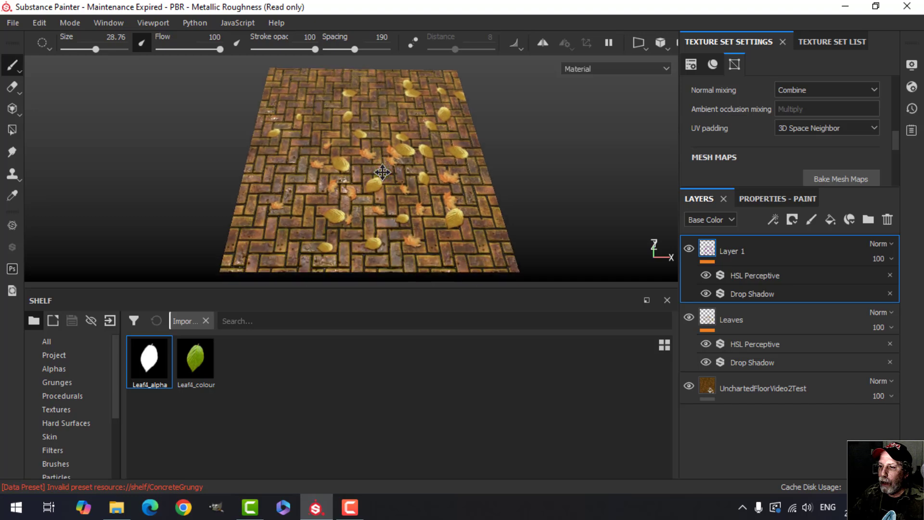
click(378, 164)
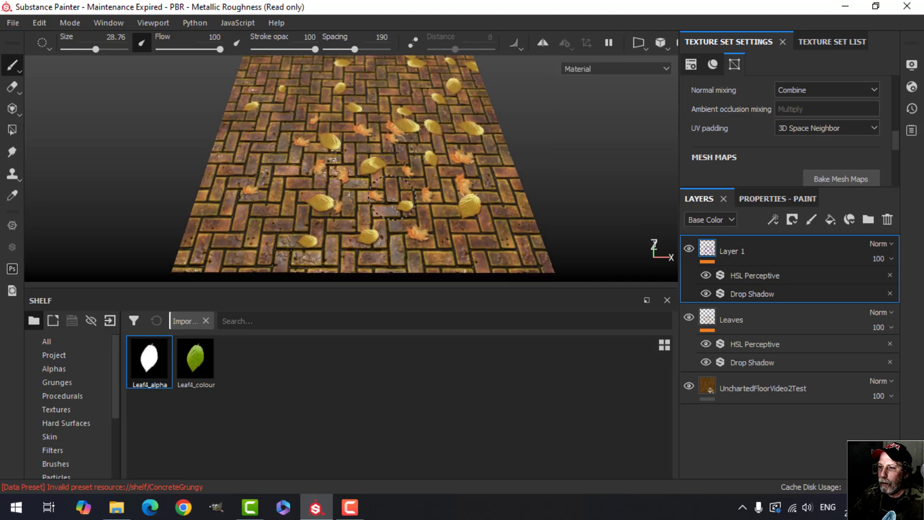